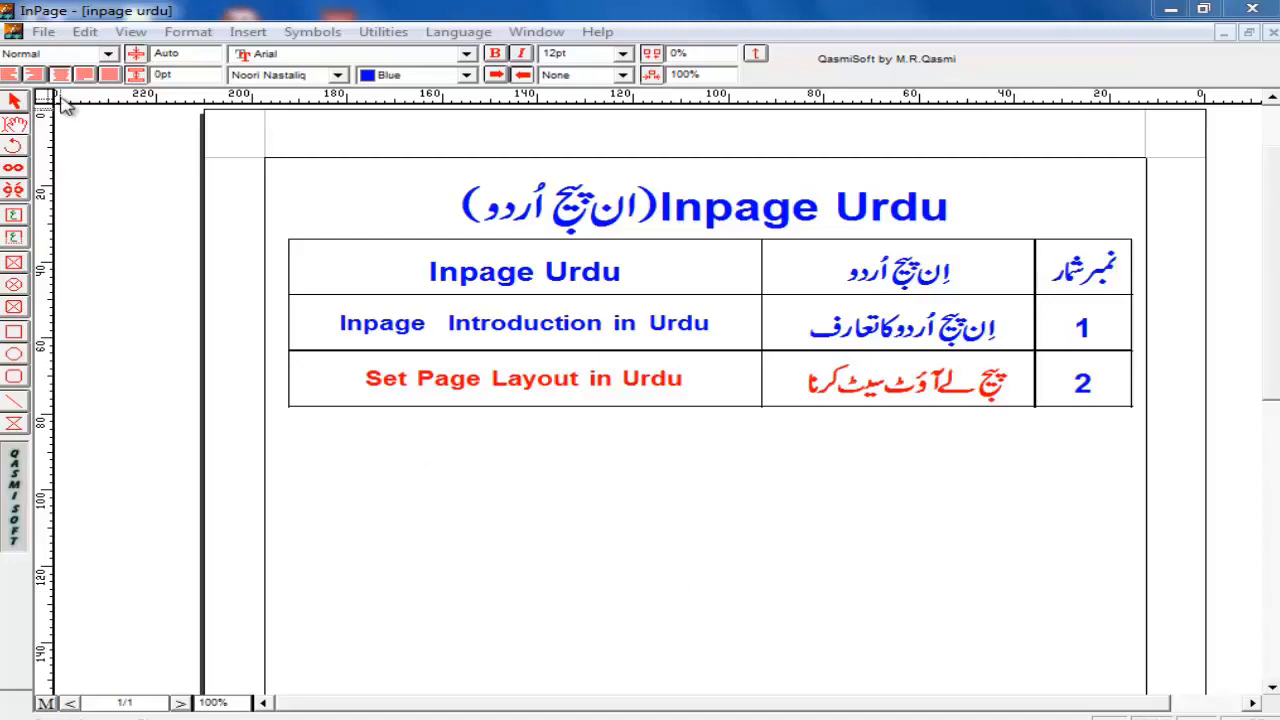
Start a new document and set its page size to A4 210x297mm
left_click(44, 32)
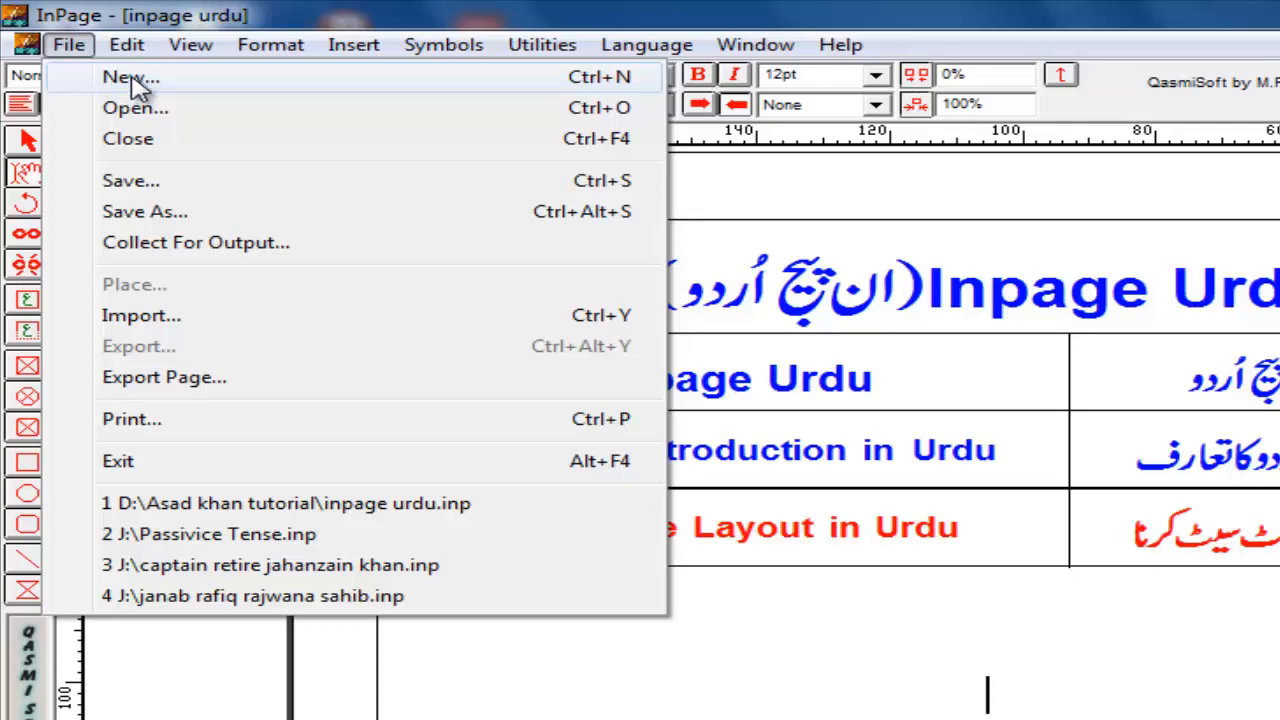
left_click(137, 85)
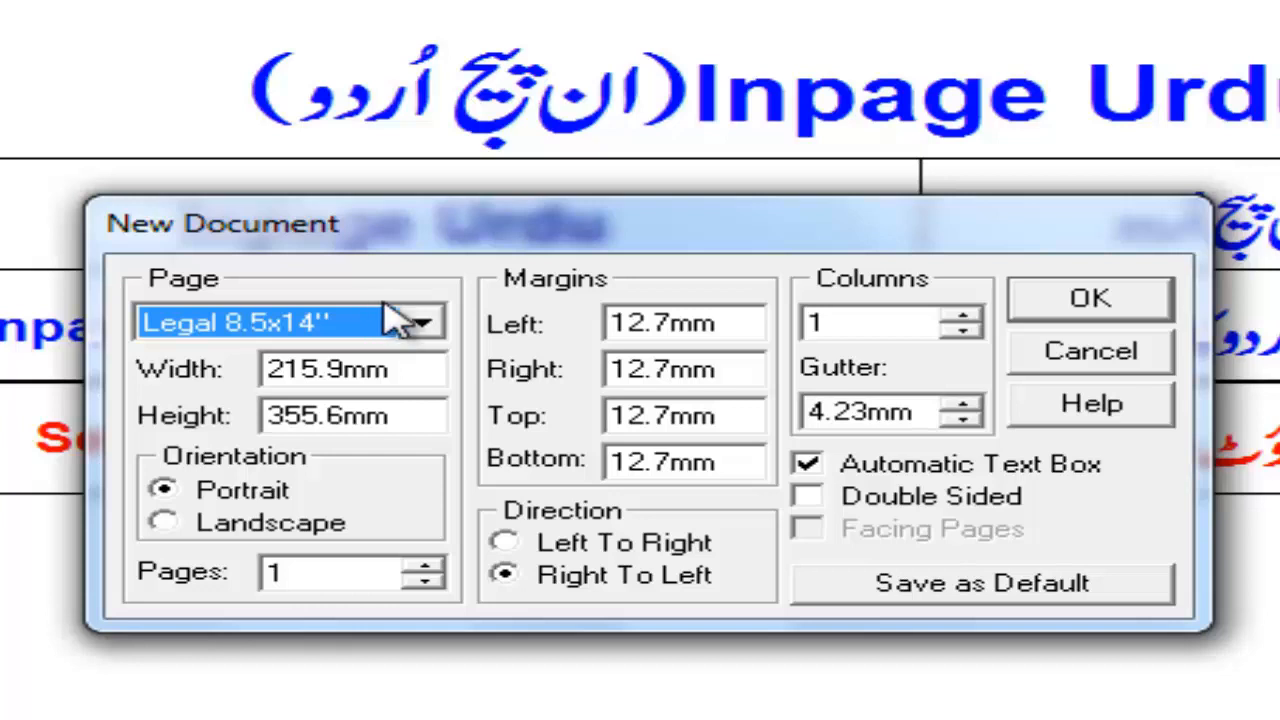
left_click(424, 326)
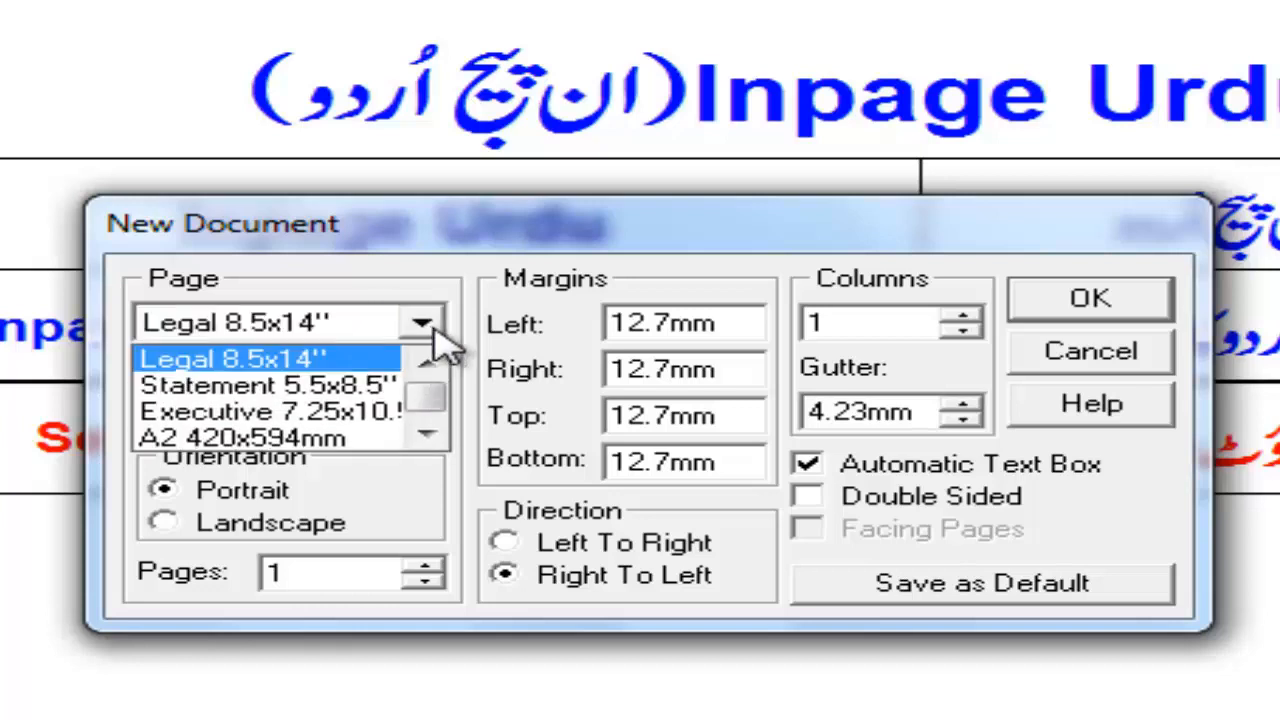
left_click(430, 434)
left_click(430, 434)
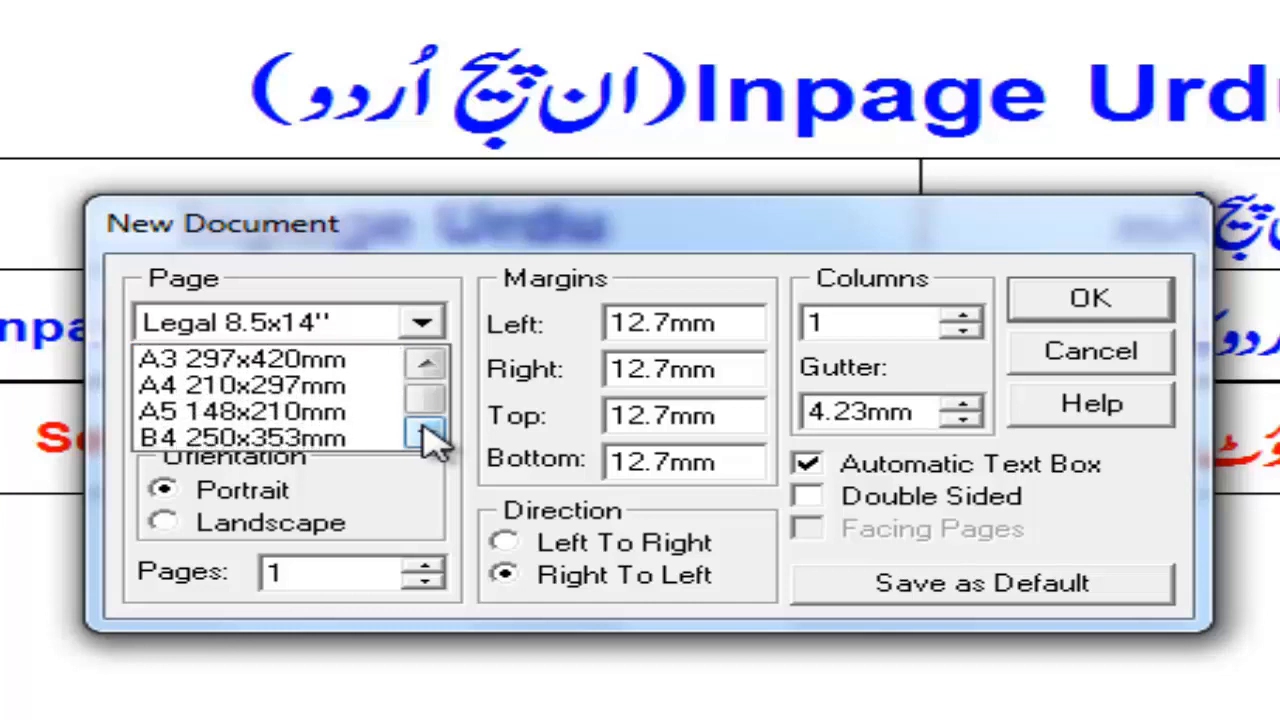
left_click(428, 367)
left_click(432, 366)
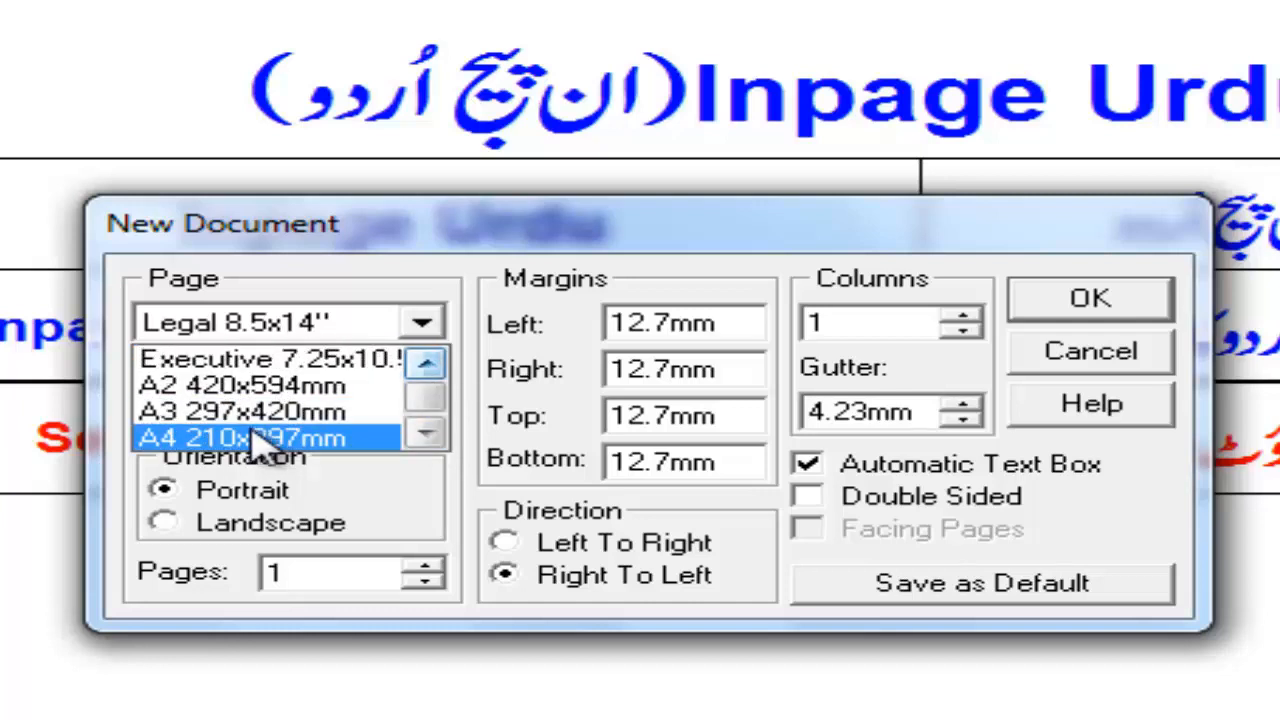
left_click(250, 440)
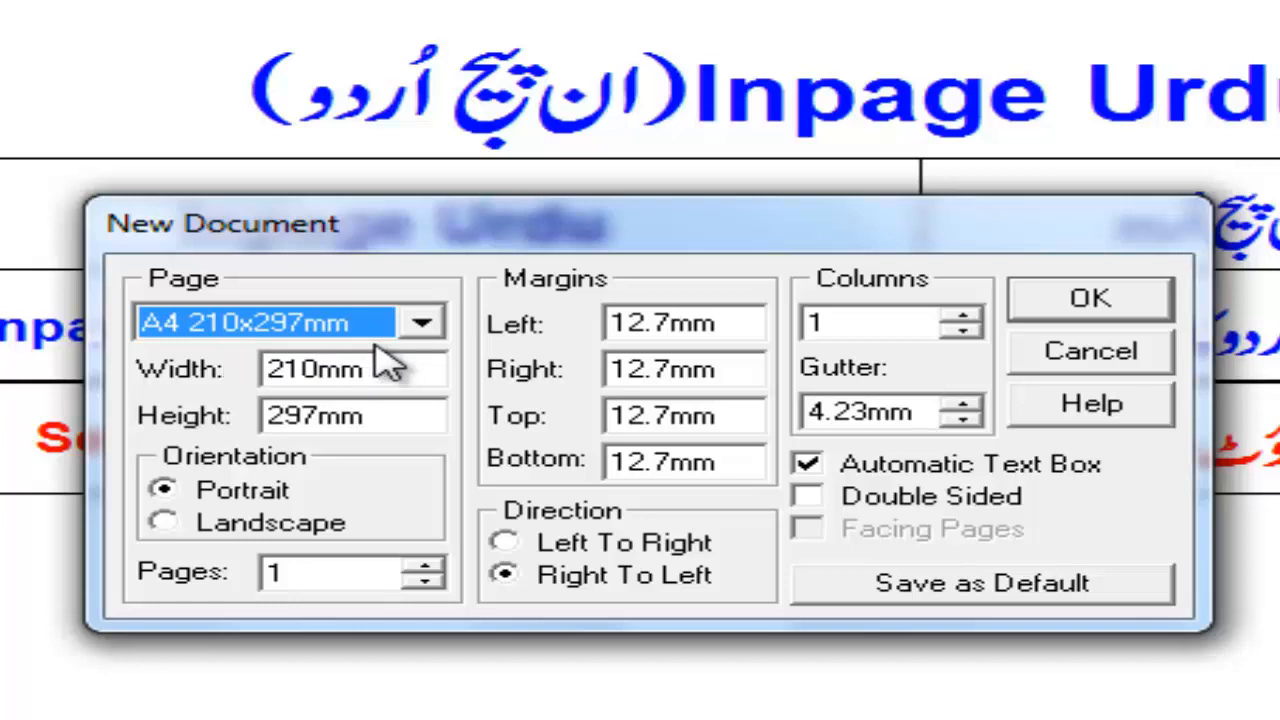
Change the new document's page size to Custom Size
left_click(422, 333)
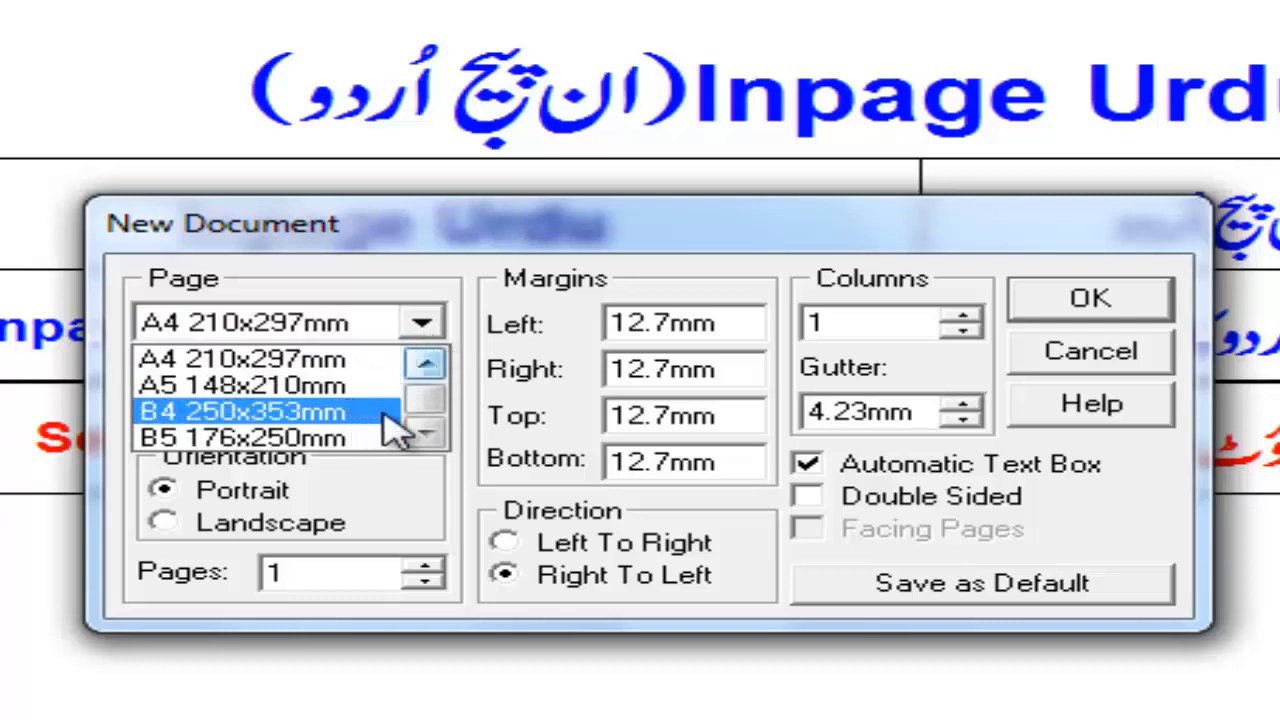
left_click(428, 434)
left_click(428, 434)
left_click(428, 434)
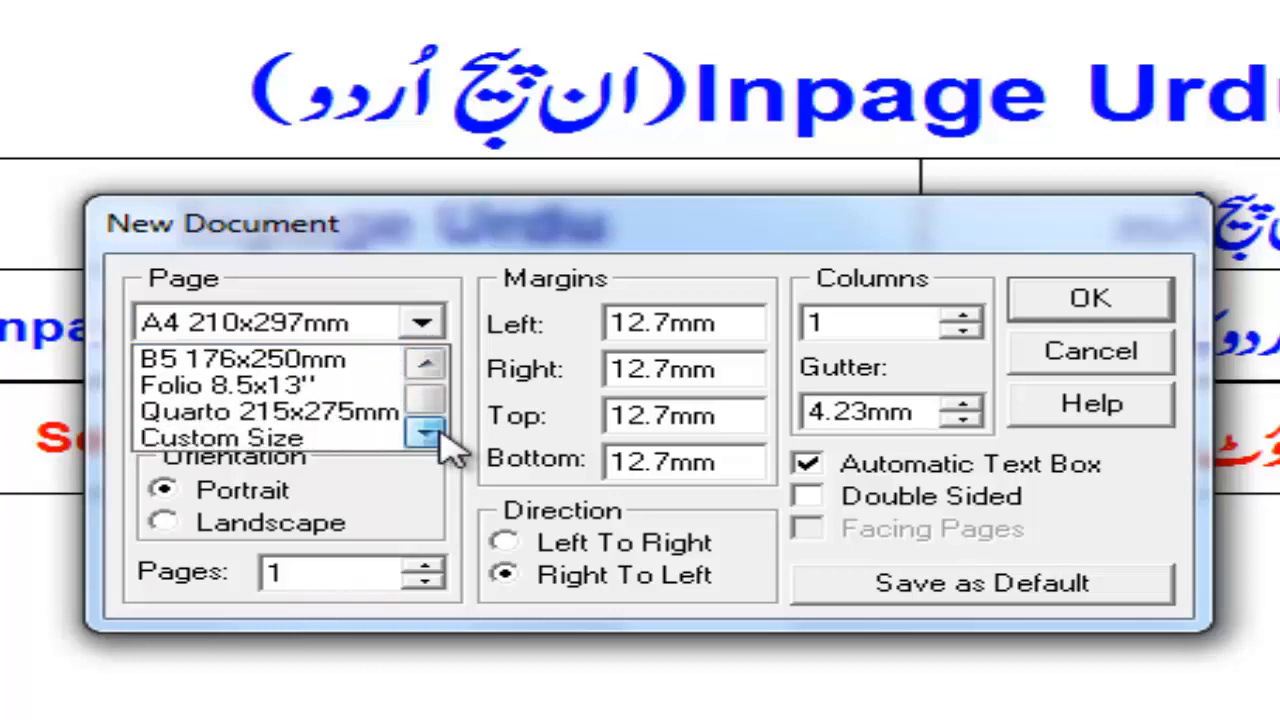
left_click(232, 443)
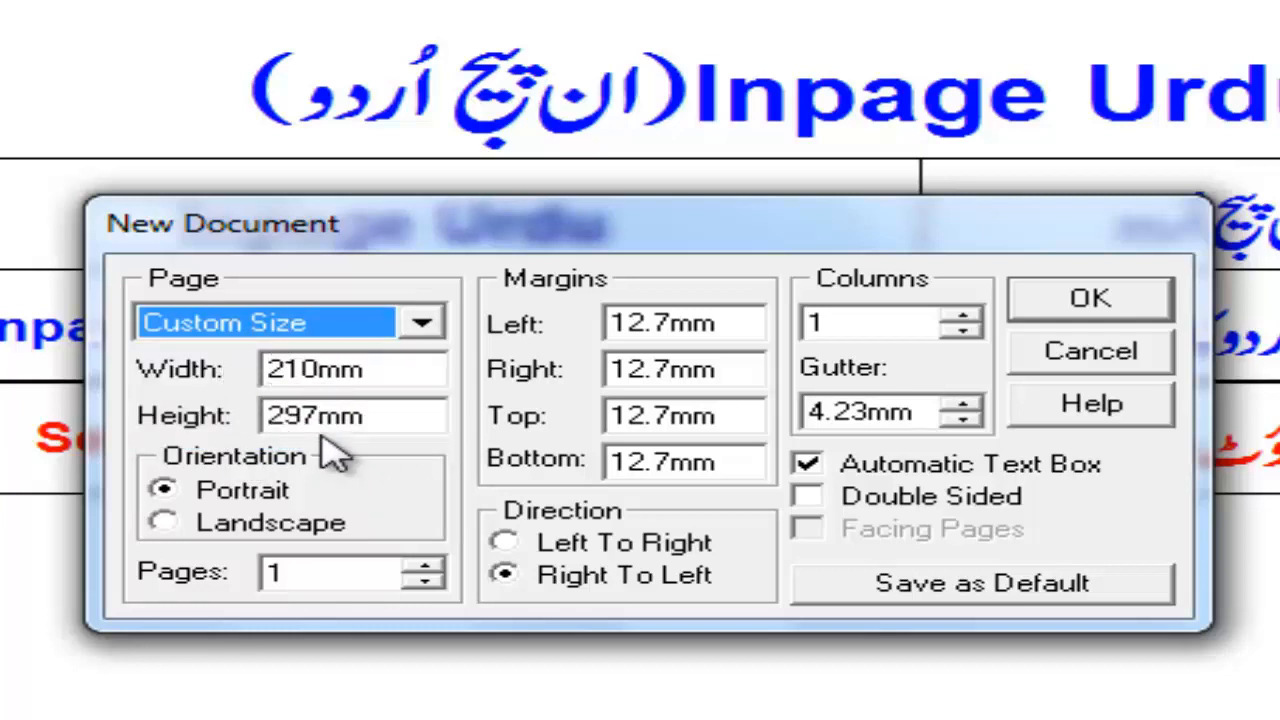
Switch the new document's page size back to A4 210x297mm
left_click(424, 322)
left_click(428, 364)
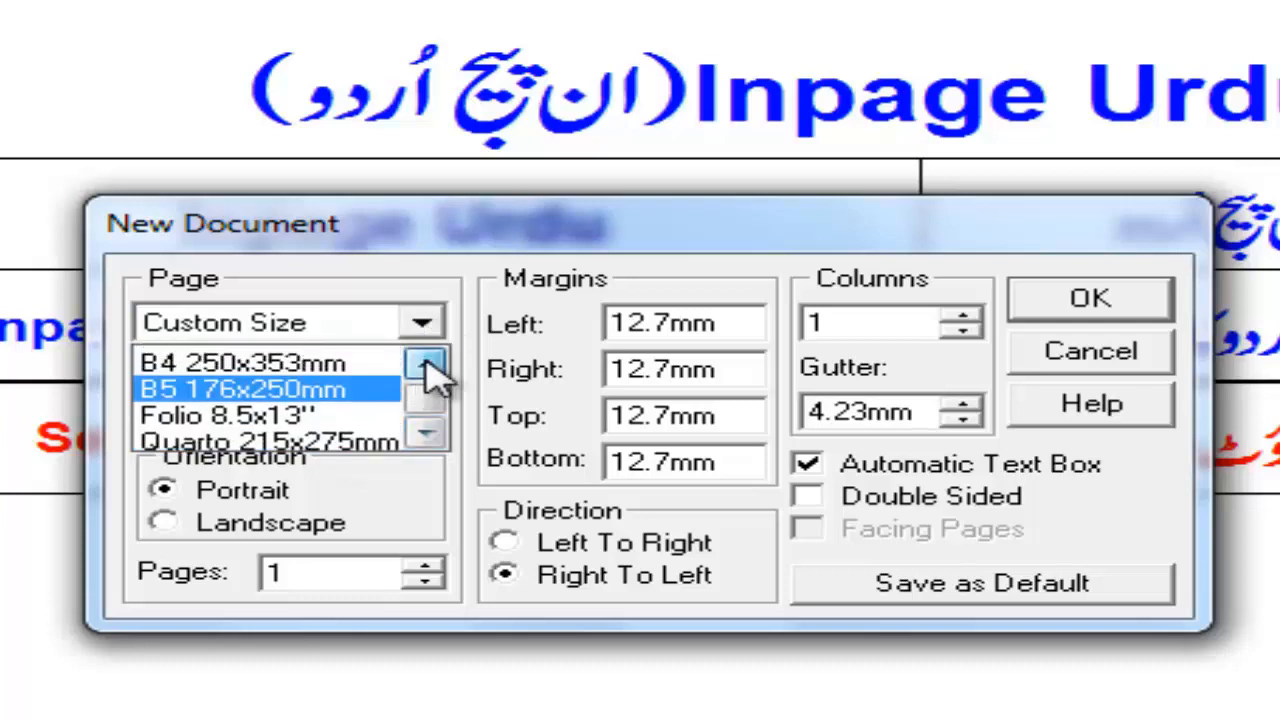
left_click(428, 364)
left_click(428, 364)
left_click(427, 366)
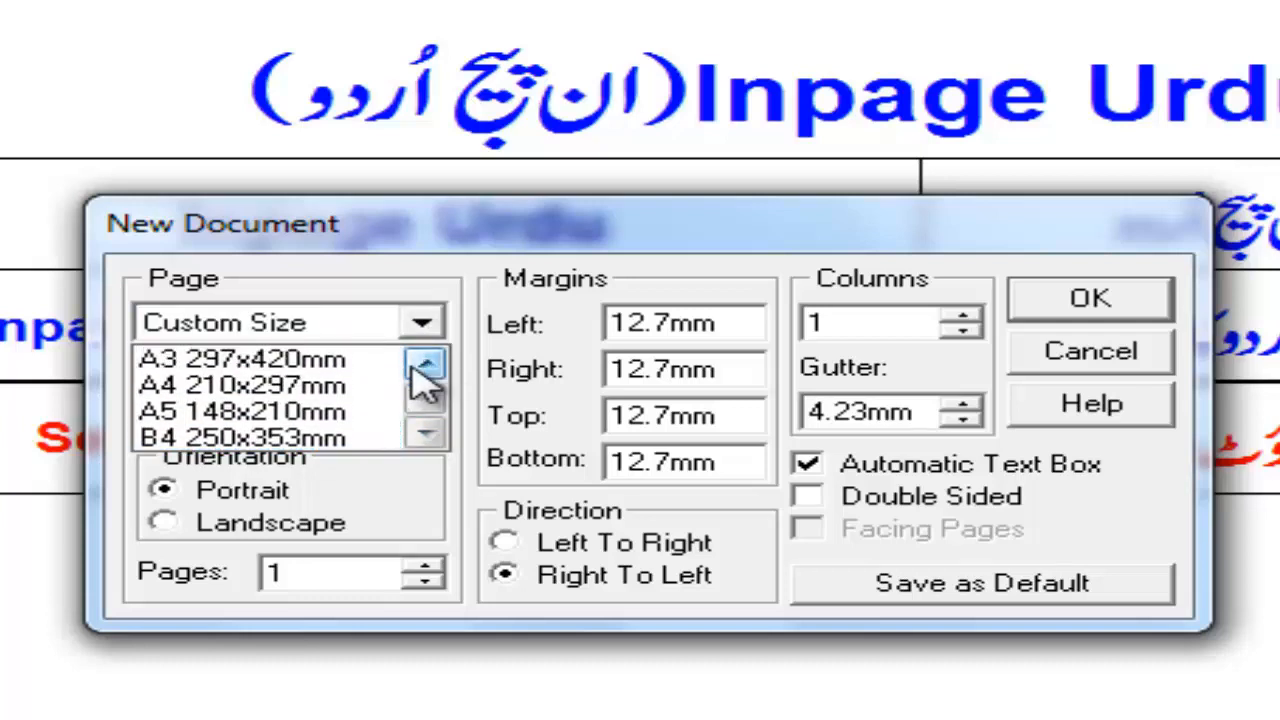
left_click(220, 381)
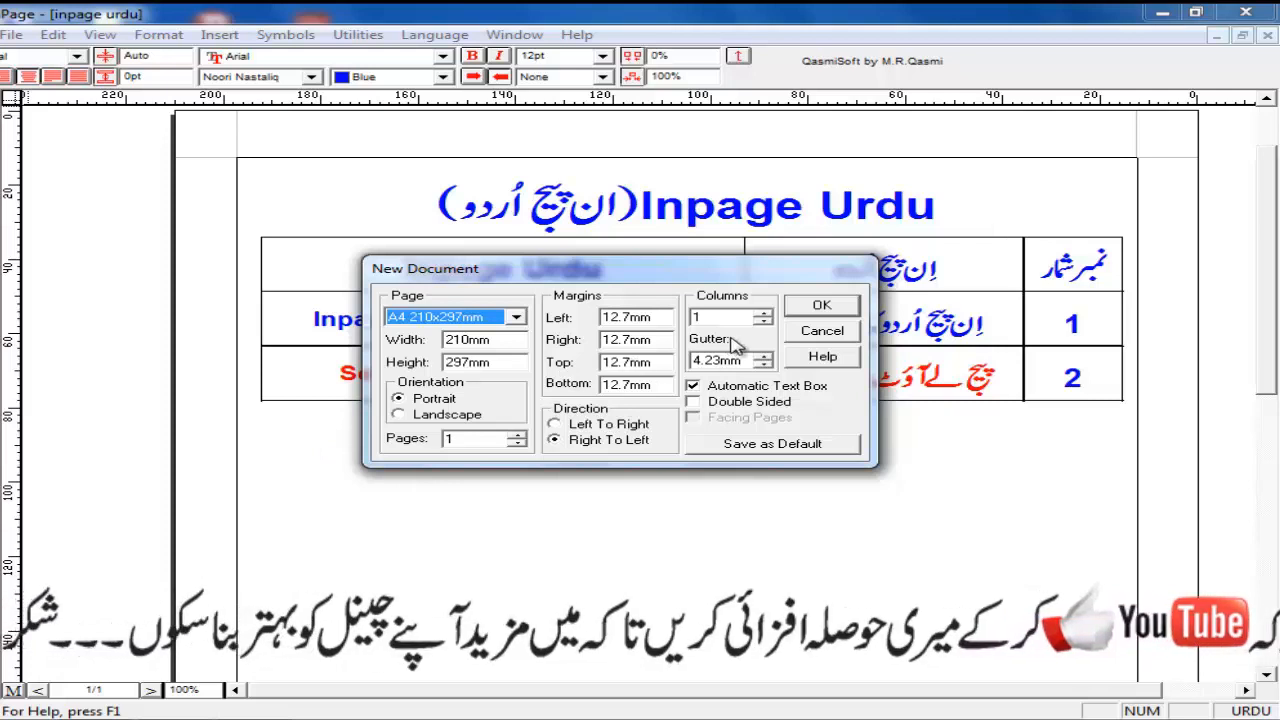
Create the A4 document with 2 columns and close it again
left_click(764, 314)
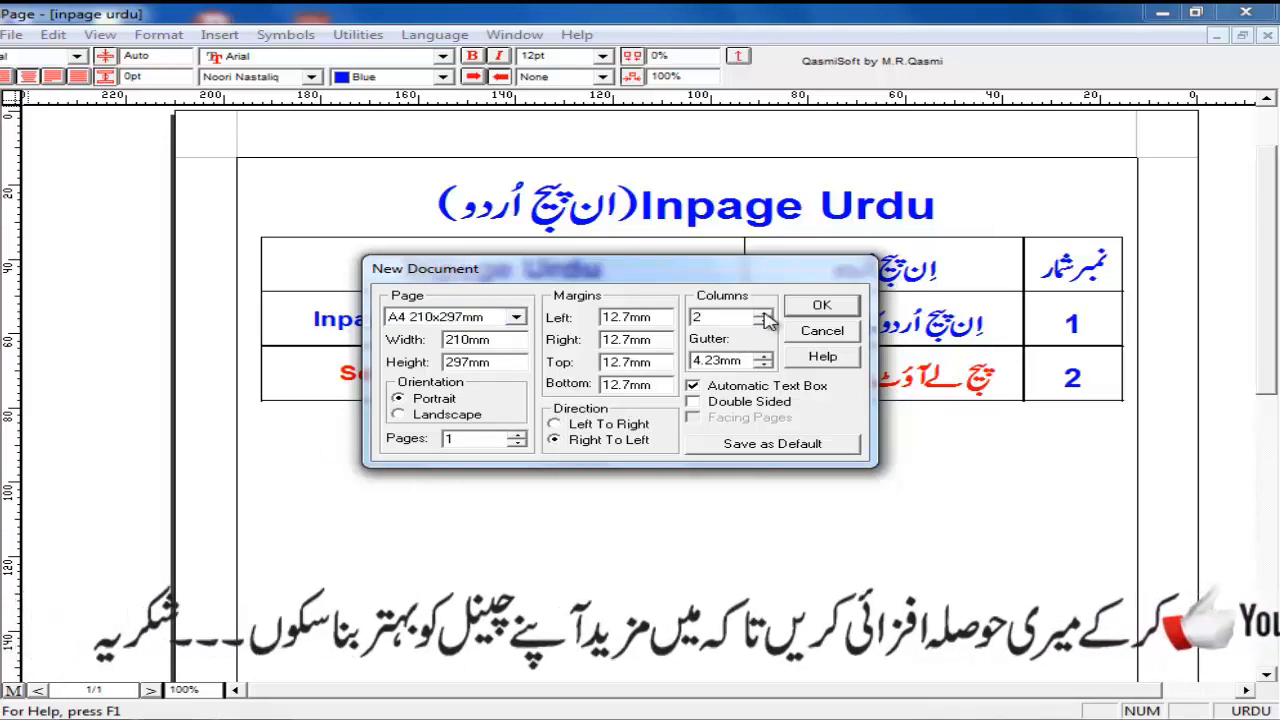
left_click(808, 312)
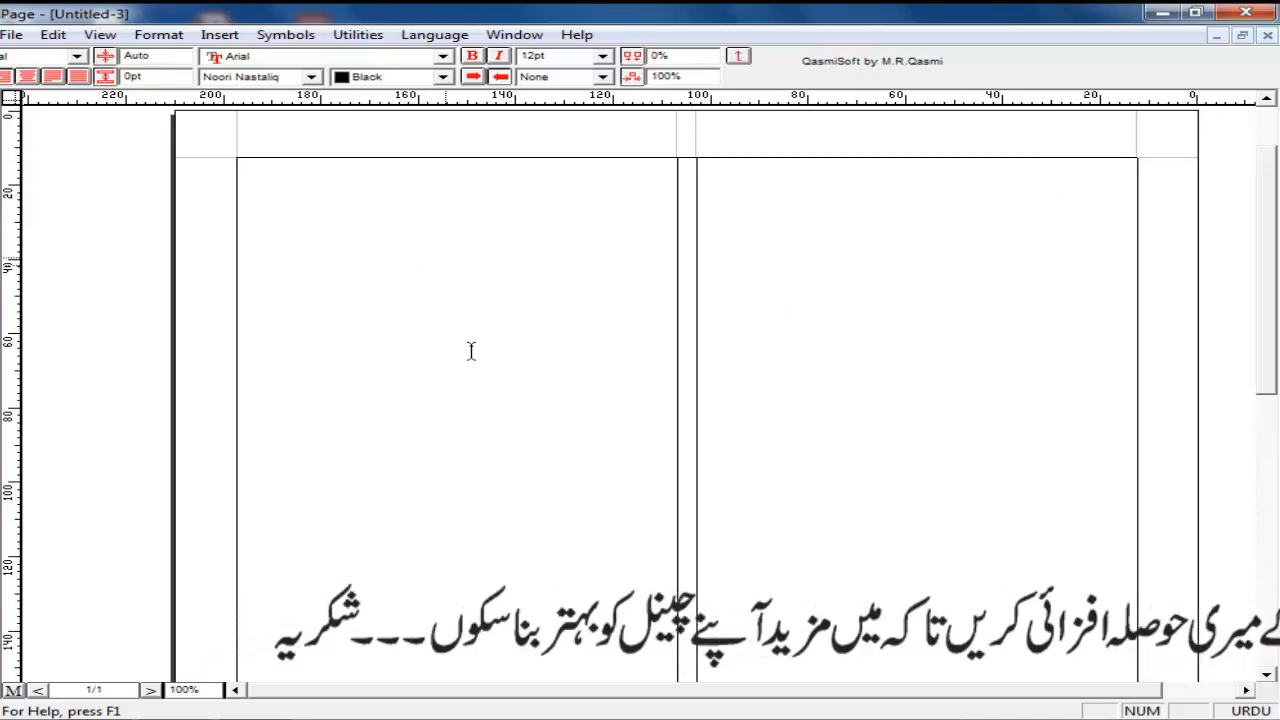
left_click(1266, 37)
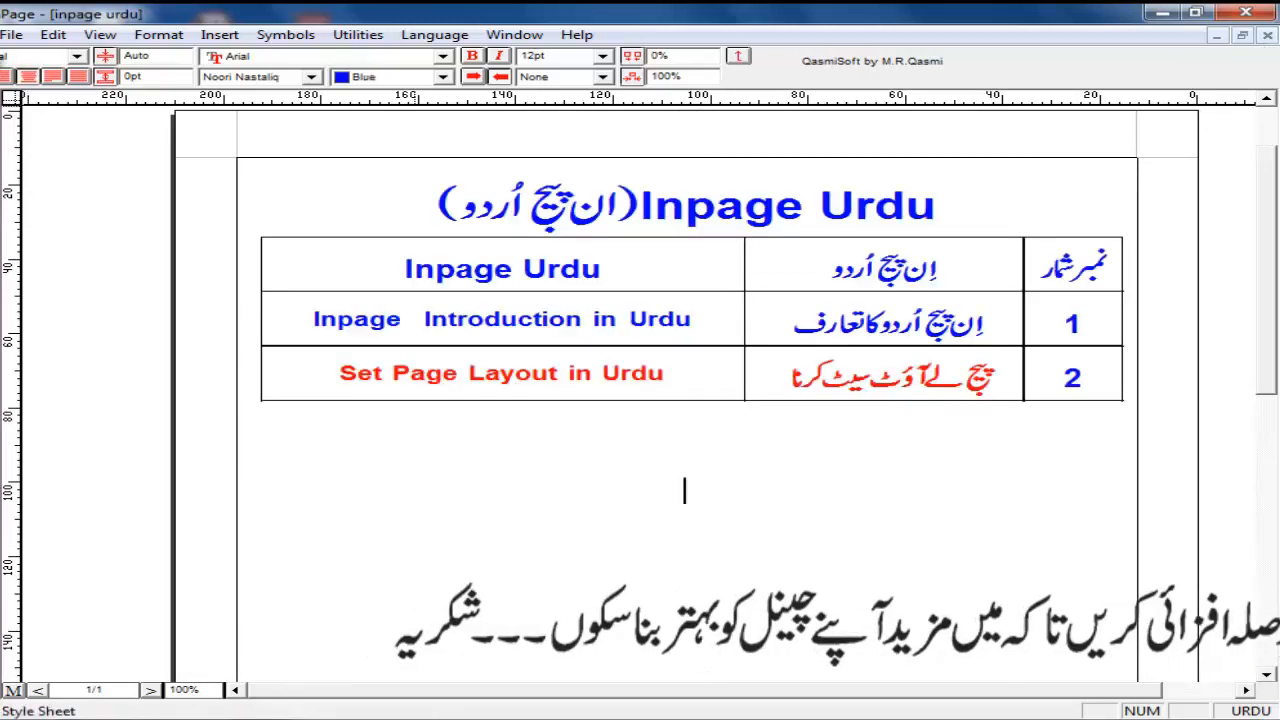
Create a new Legal 8.5x14" portrait document with 2 columns
left_click(11, 34)
left_click(42, 53)
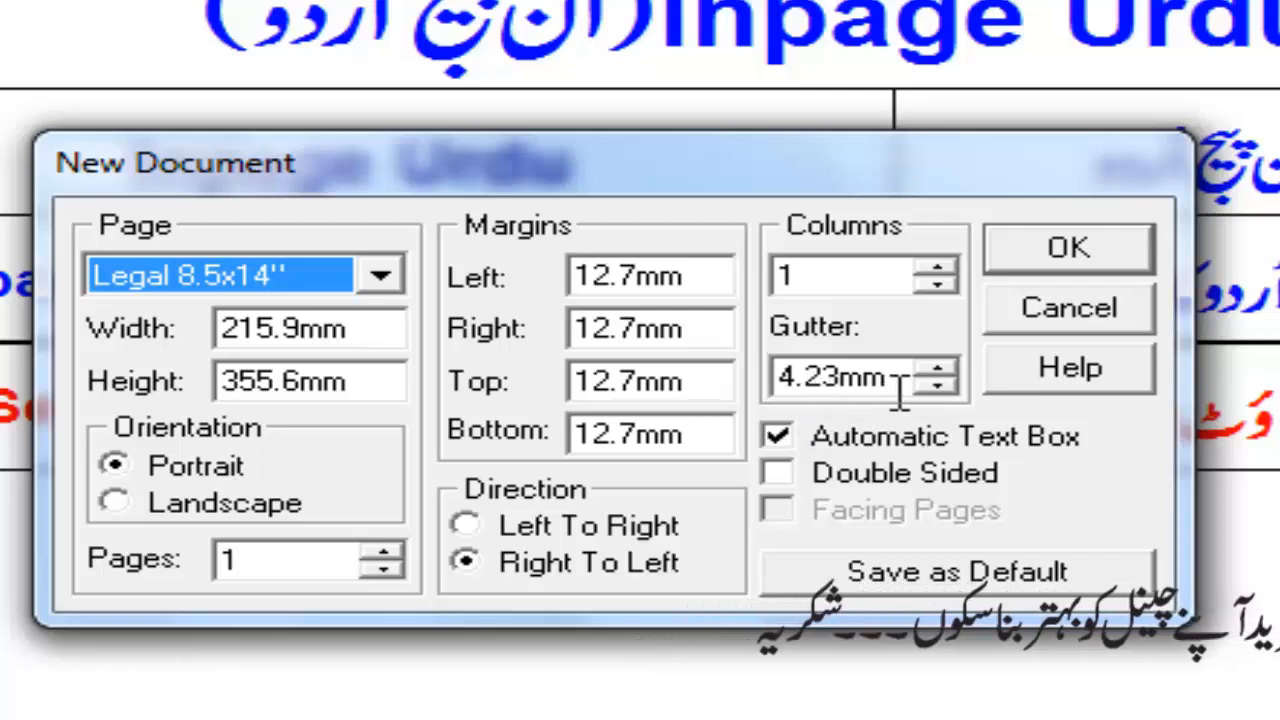
left_click(936, 267)
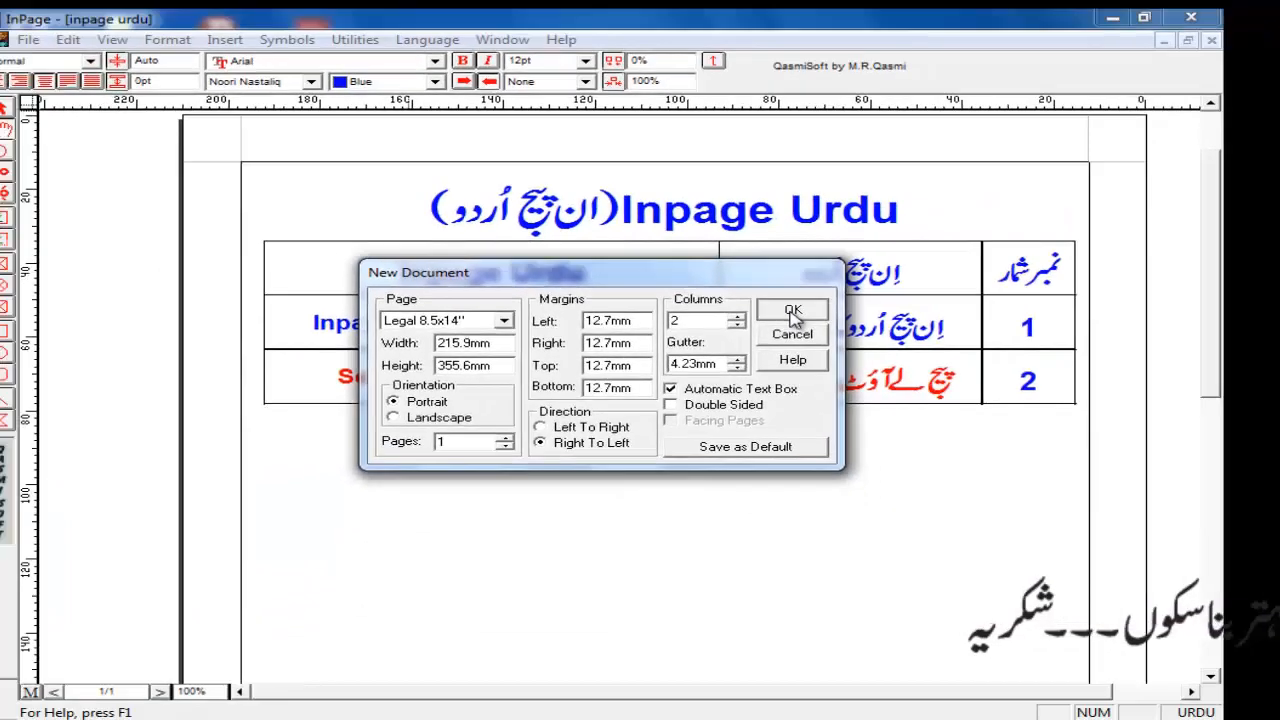
left_click(1070, 255)
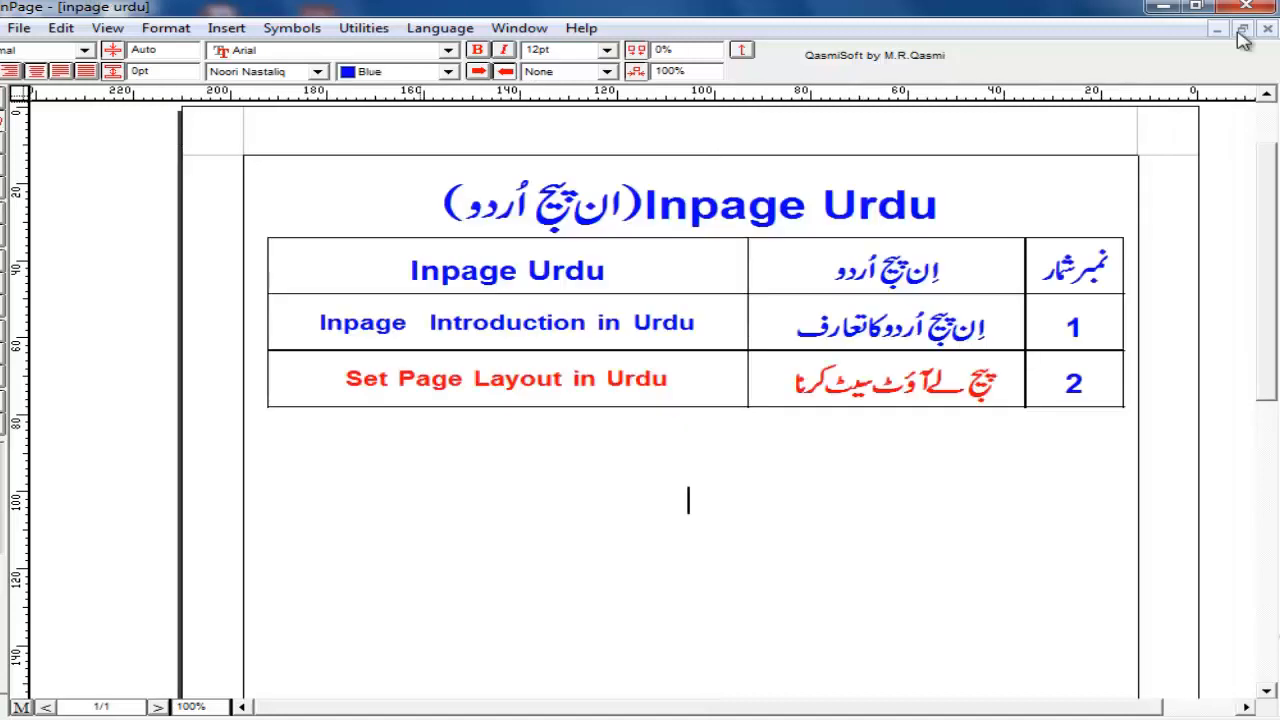
Create a new single-column document with A4 210x297mm pages and save that page setup as the default
left_click(19, 28)
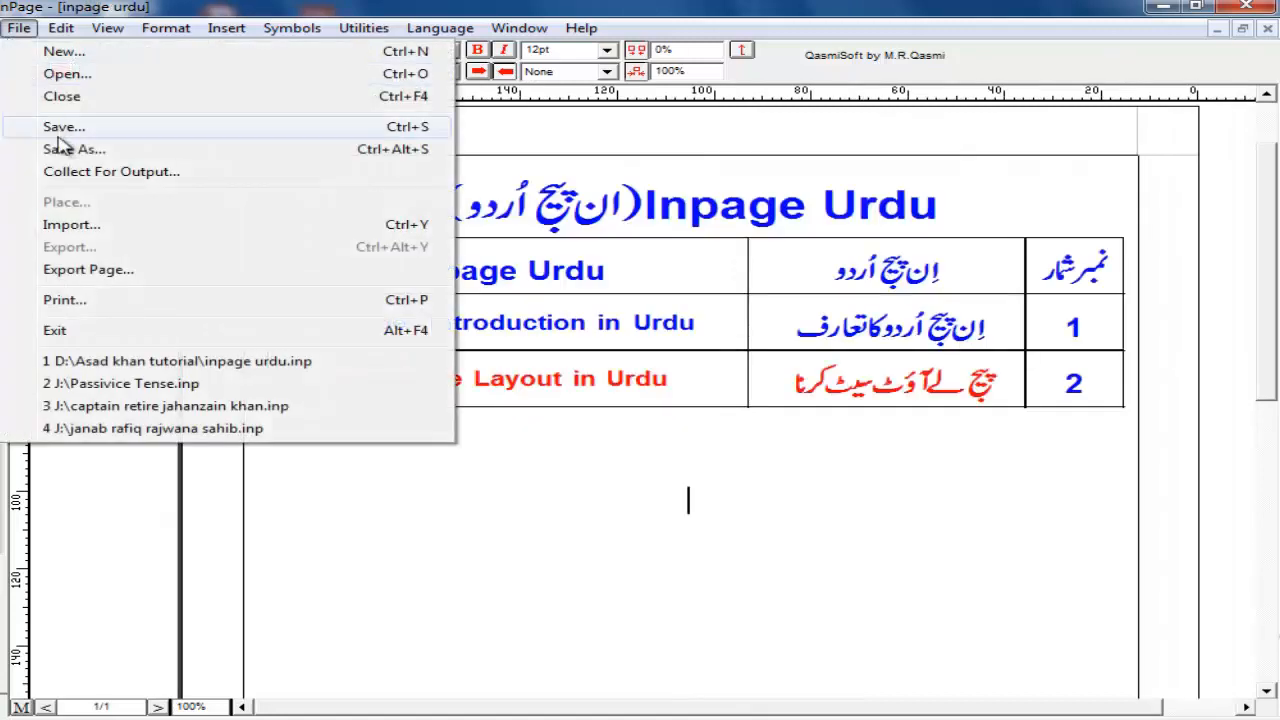
left_click(56, 53)
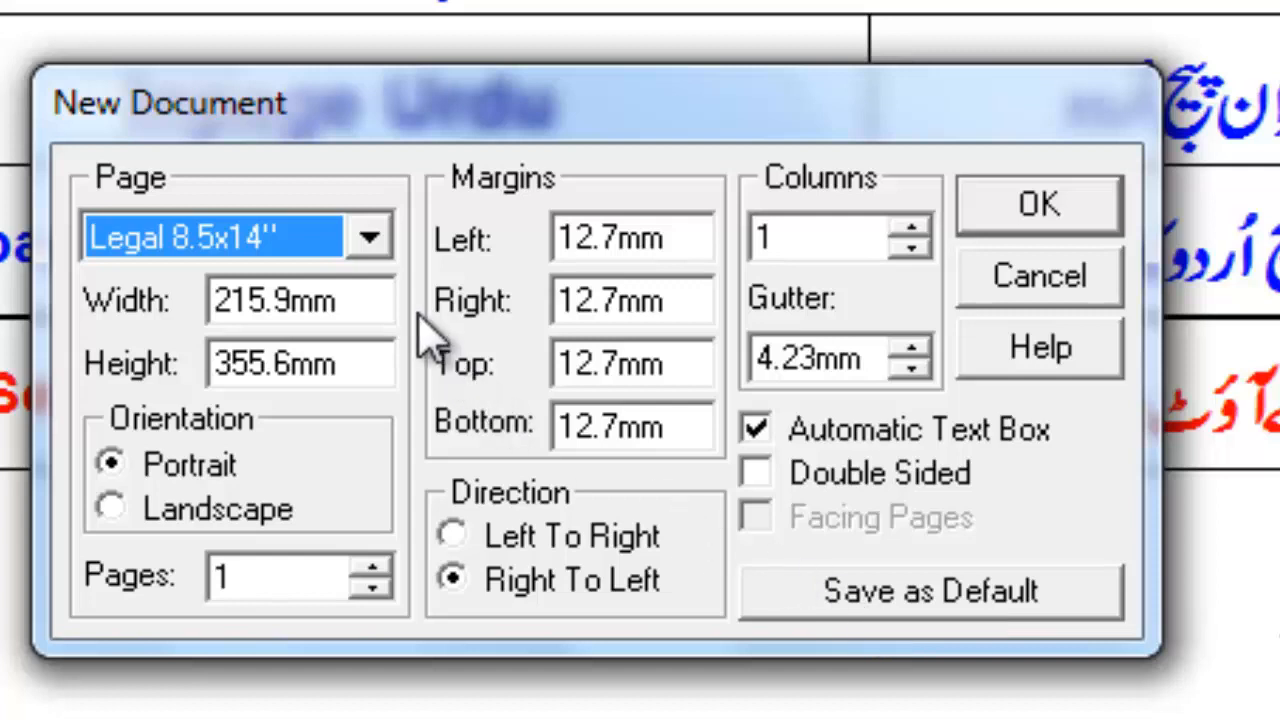
left_click(370, 238)
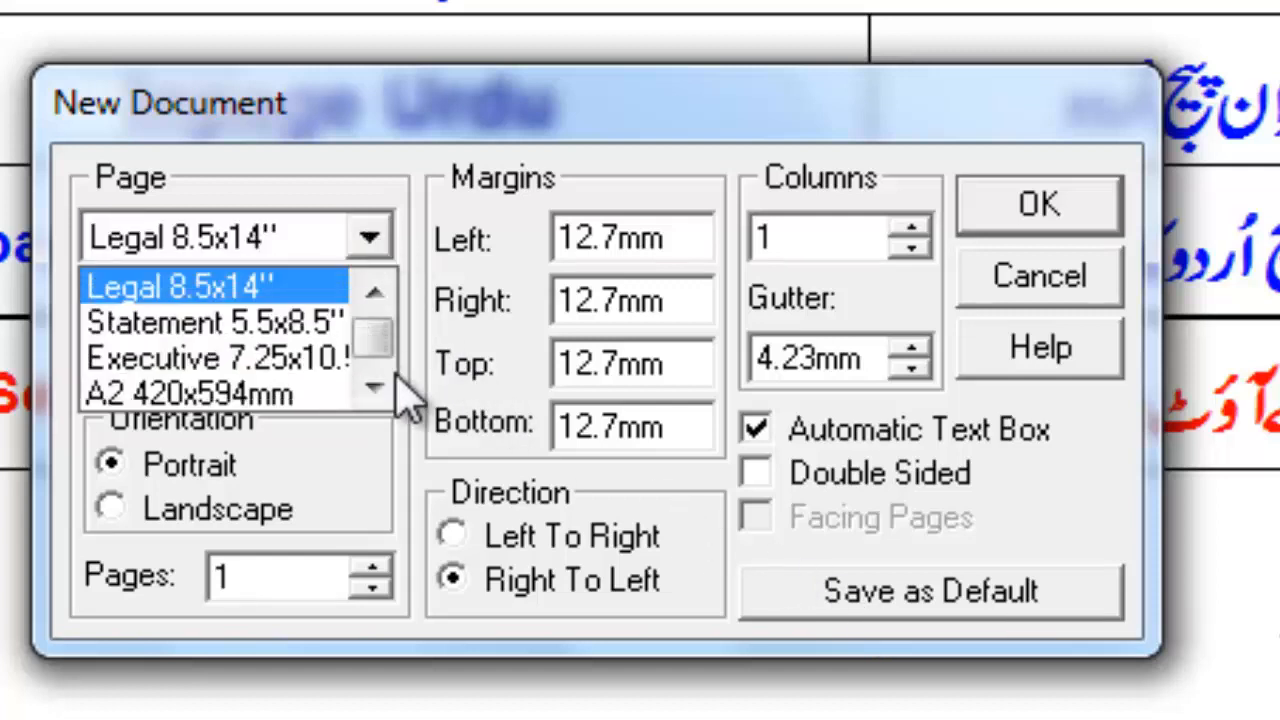
left_click(374, 387)
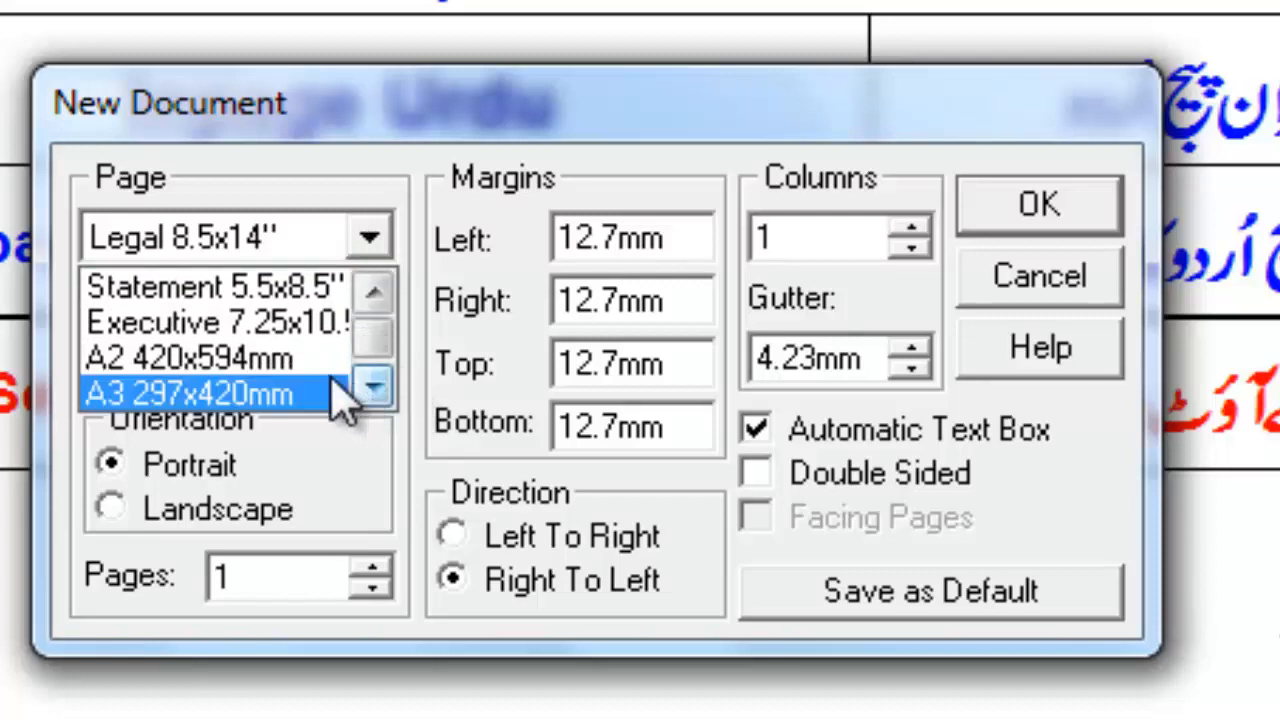
left_click(372, 390)
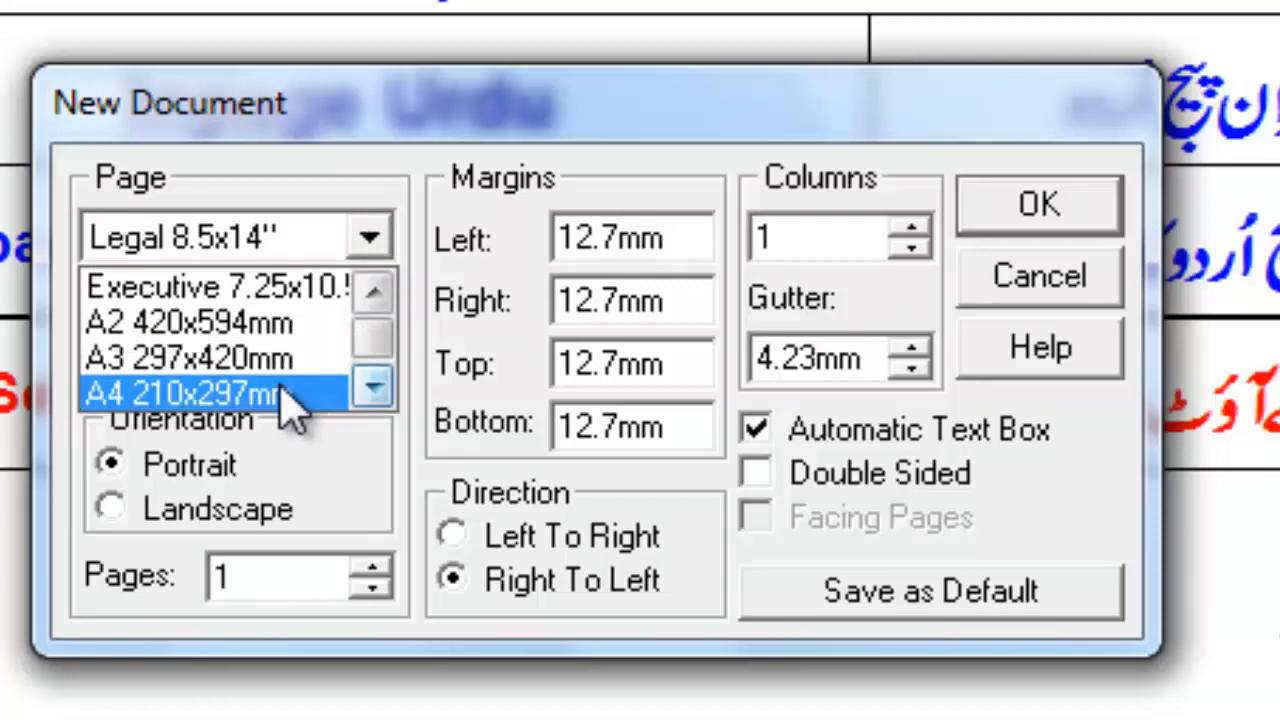
left_click(283, 392)
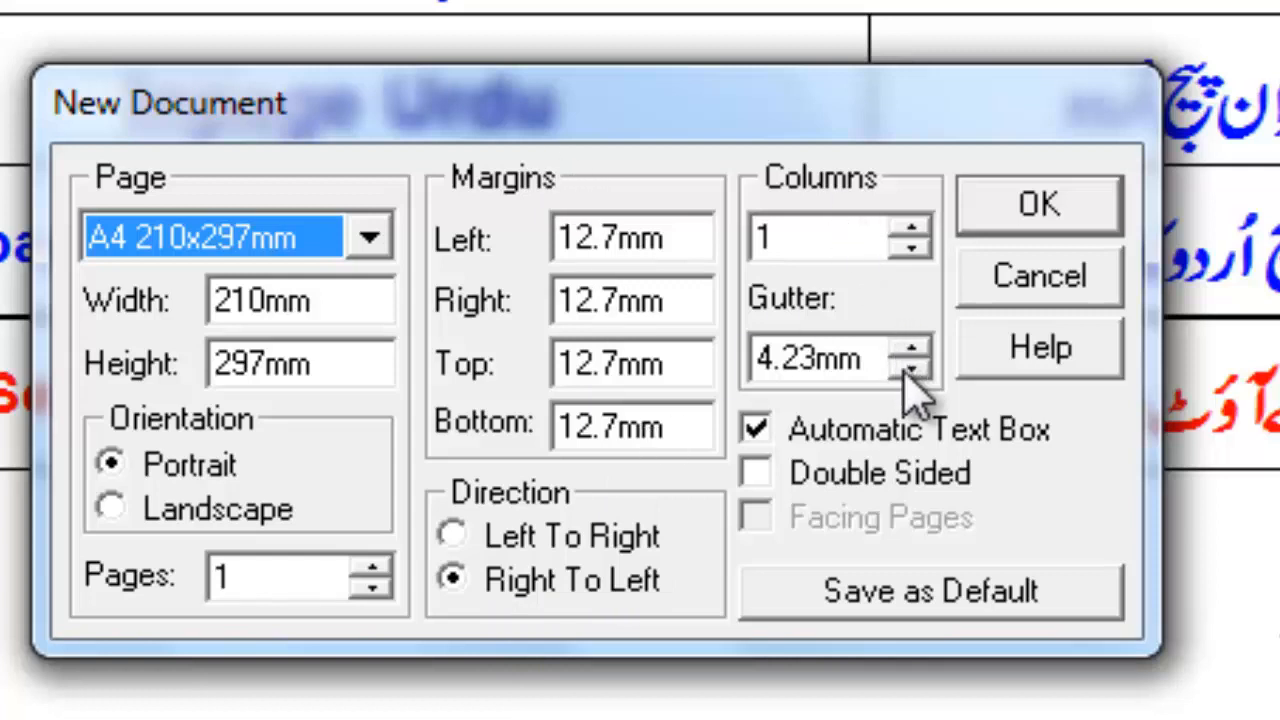
left_click(966, 618)
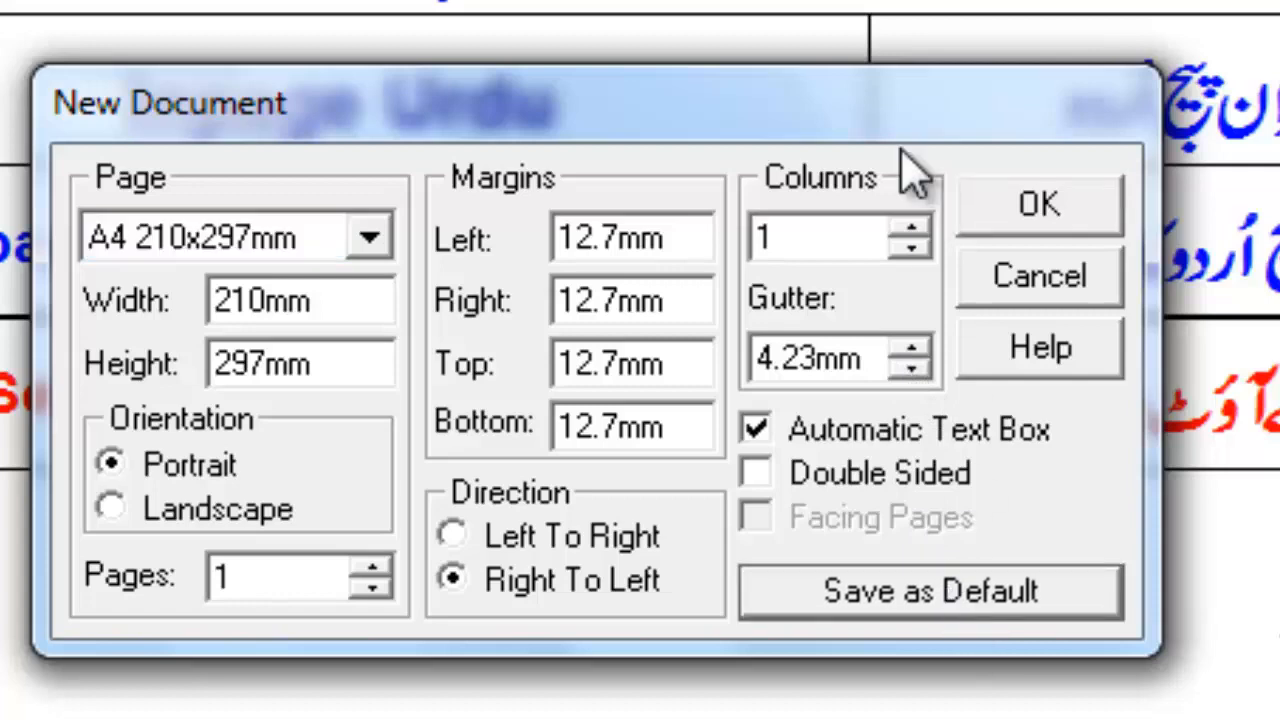
left_click(1000, 205)
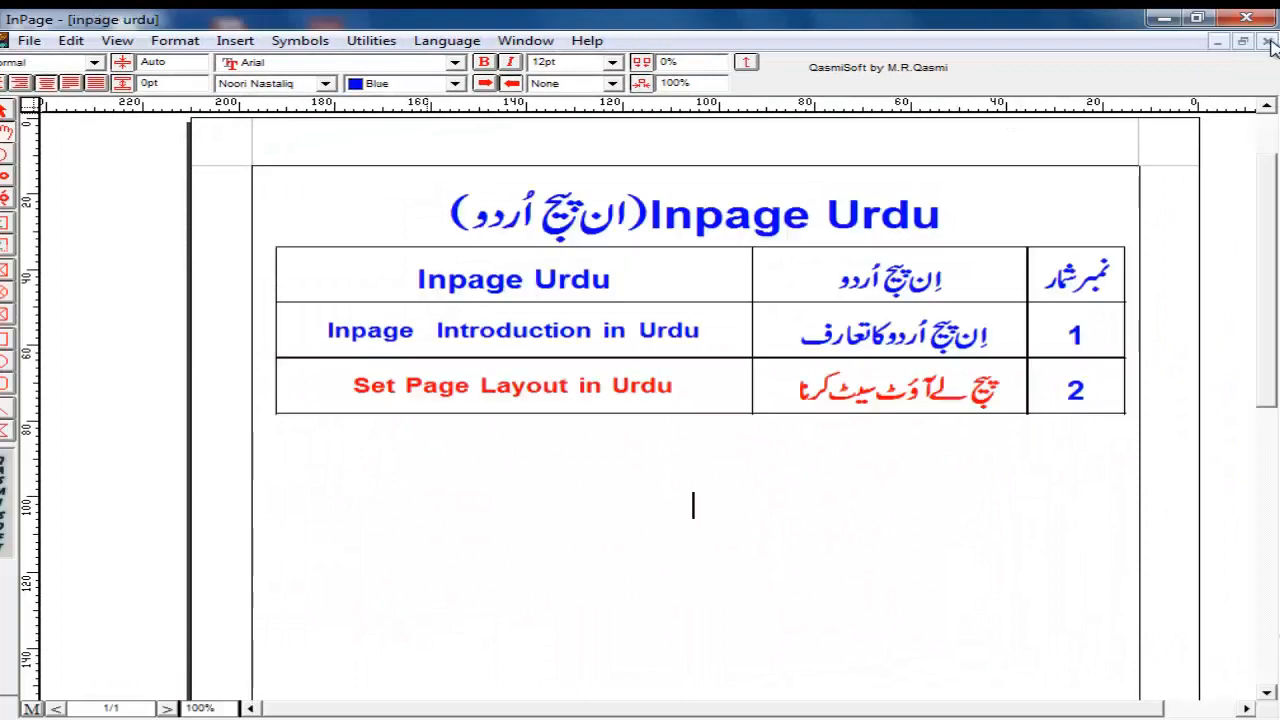
Create a new blank document using the saved default A4 page setup
left_click(30, 41)
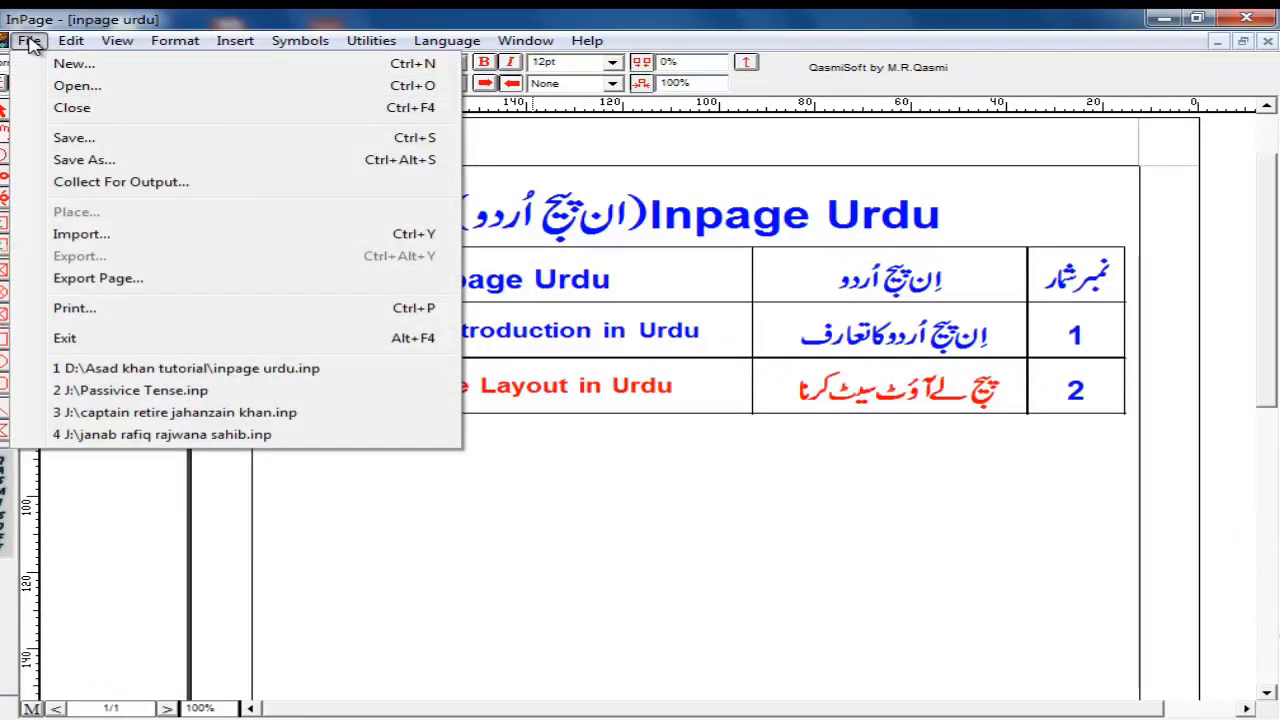
left_click(45, 61)
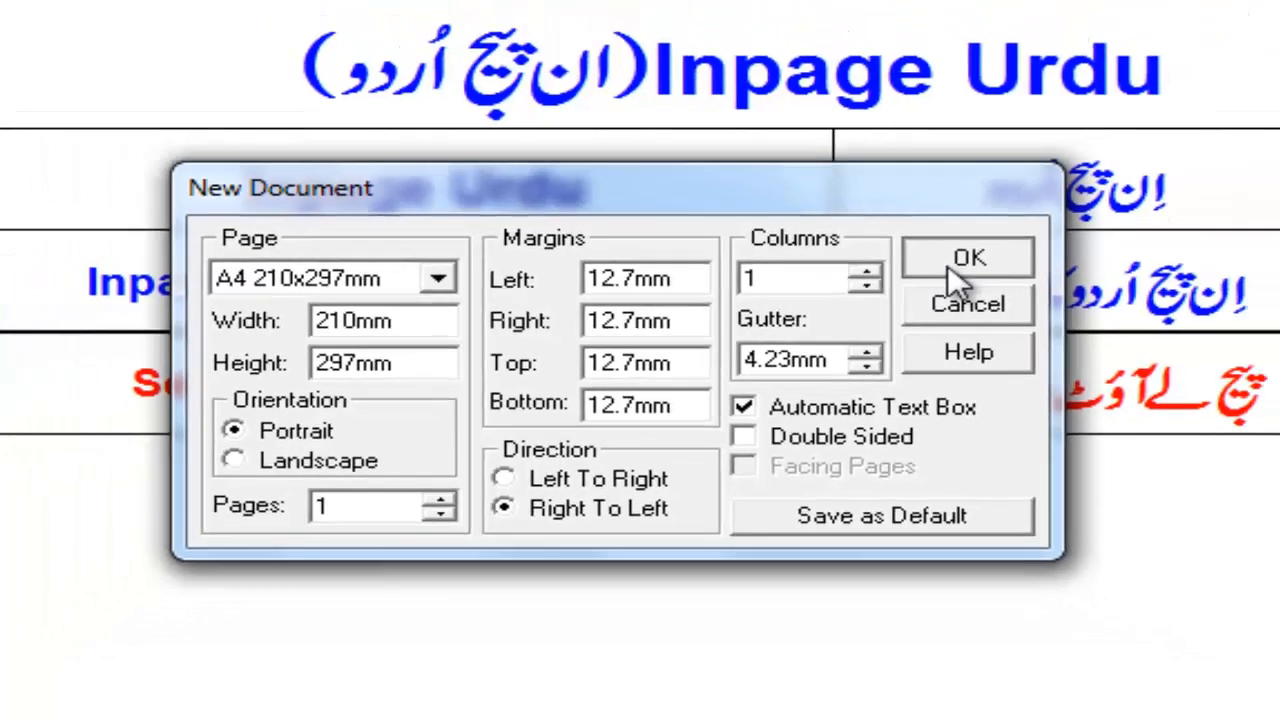
left_click(1062, 256)
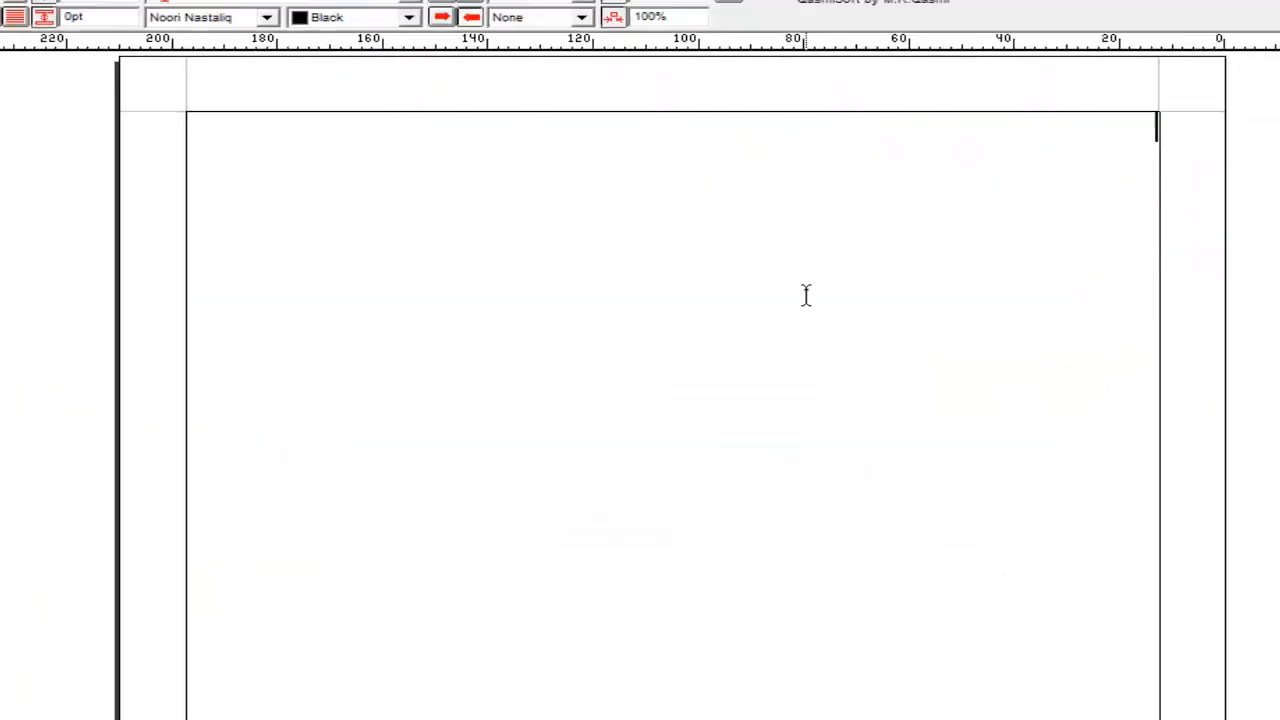
left_click(1114, 177)
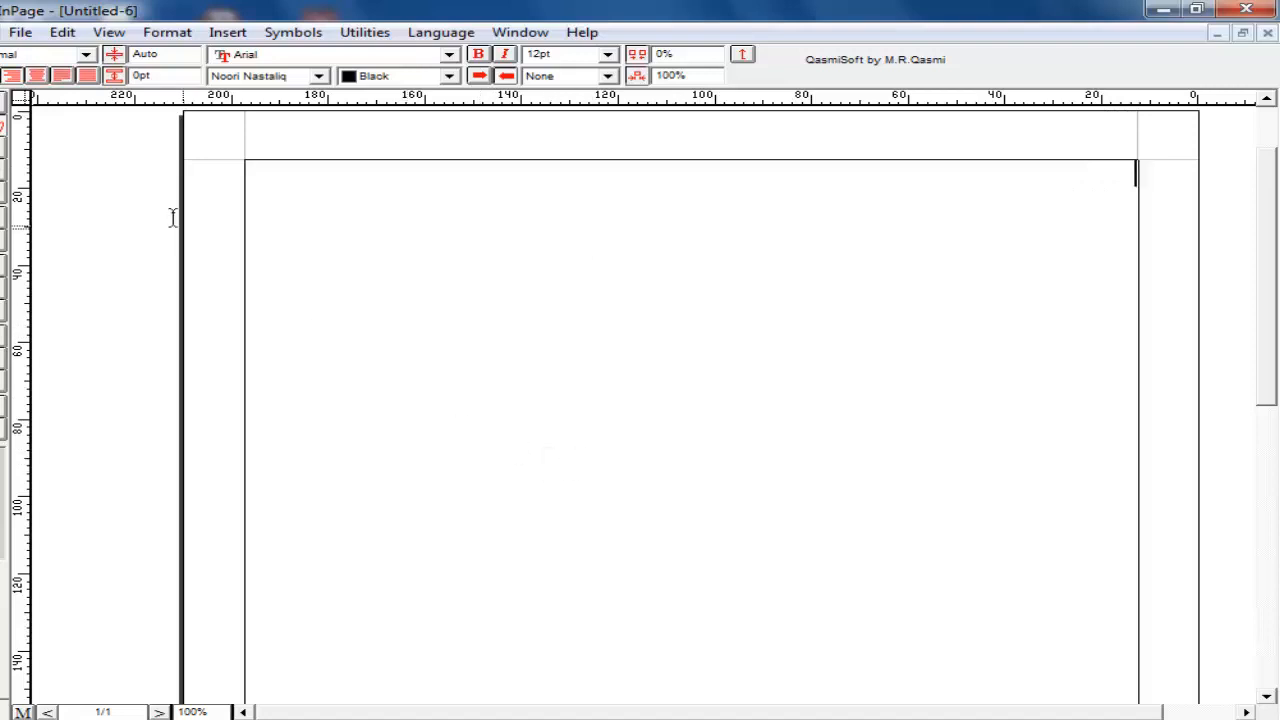
Create another document with the unchanged default settings and close it
left_click(18, 38)
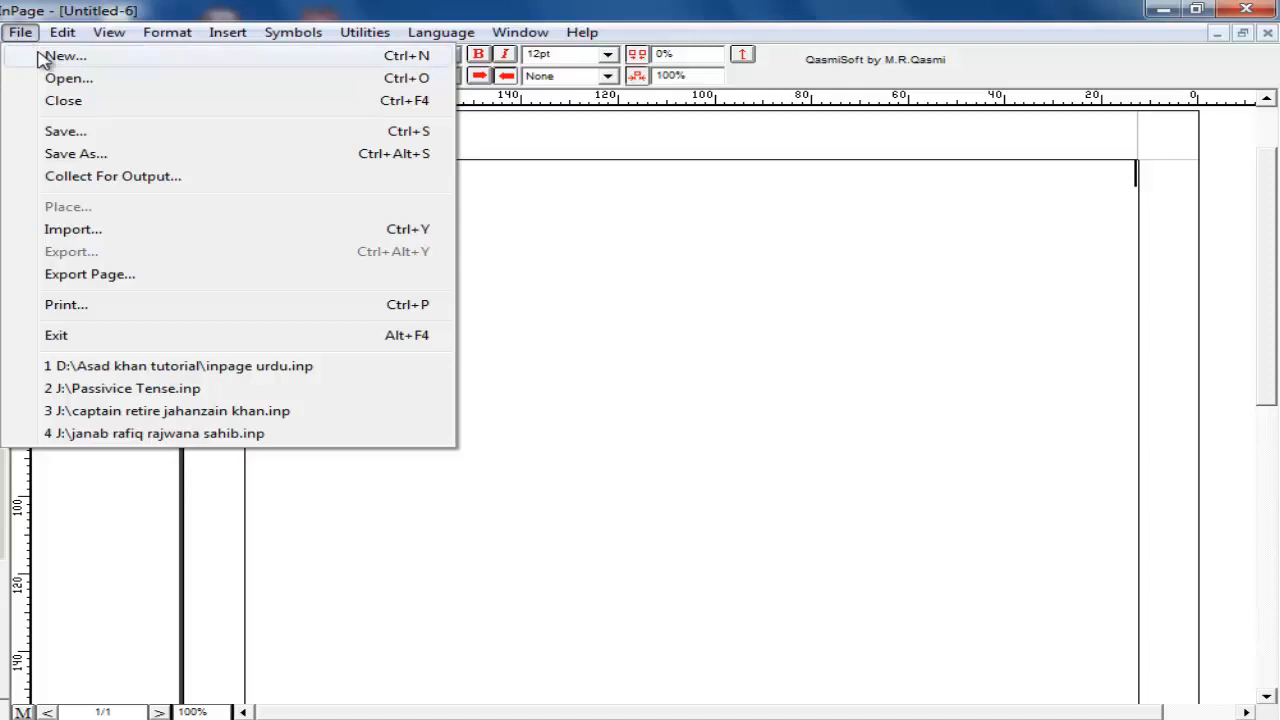
left_click(42, 58)
left_click(823, 316)
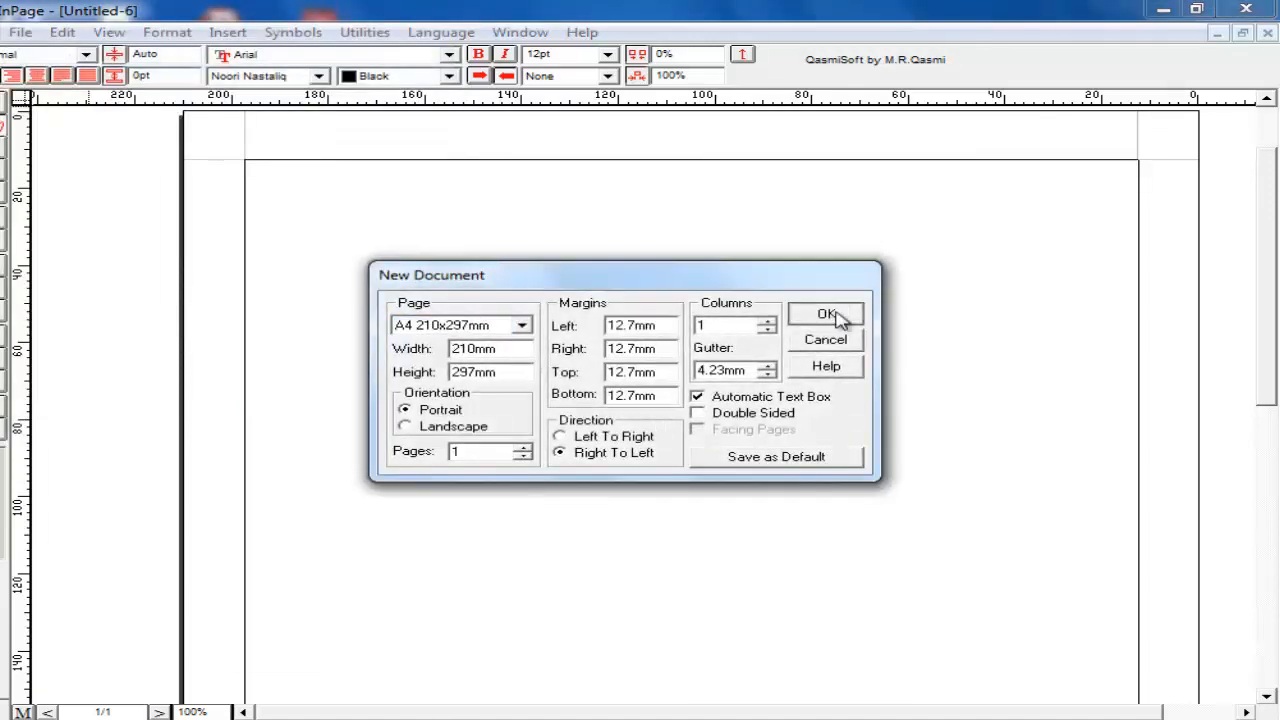
left_click(16, 38)
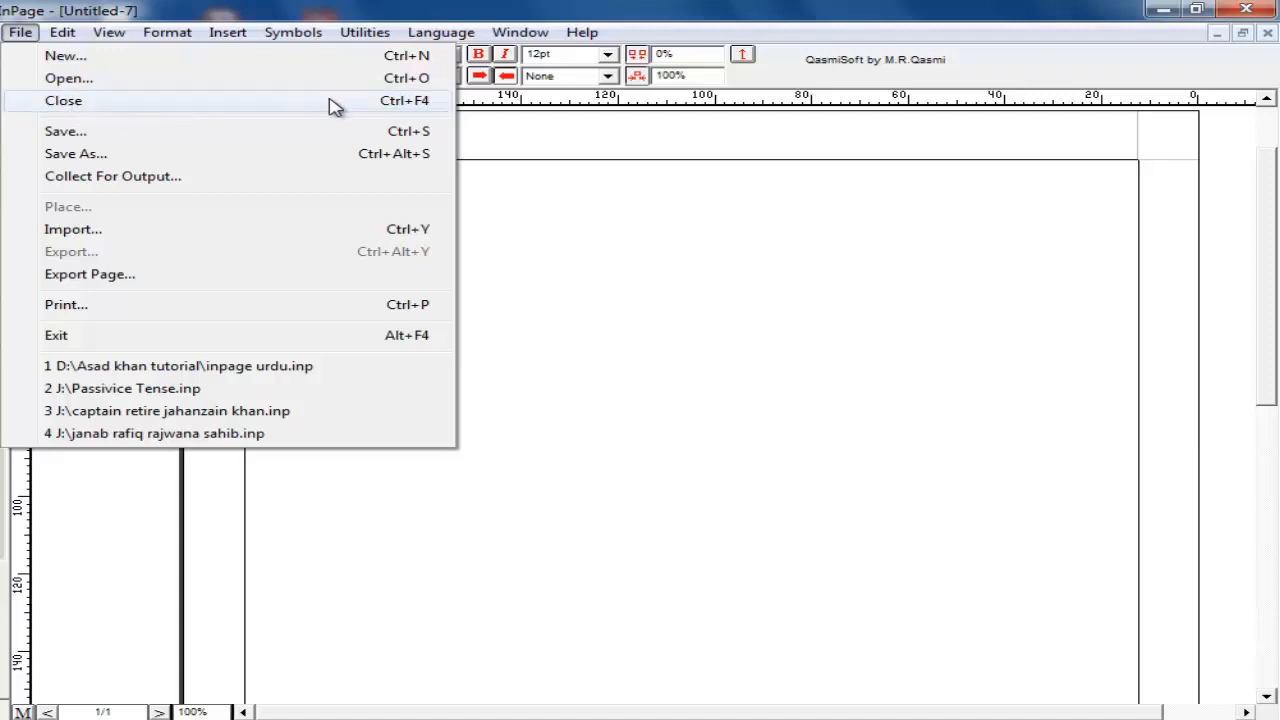
left_click(412, 114)
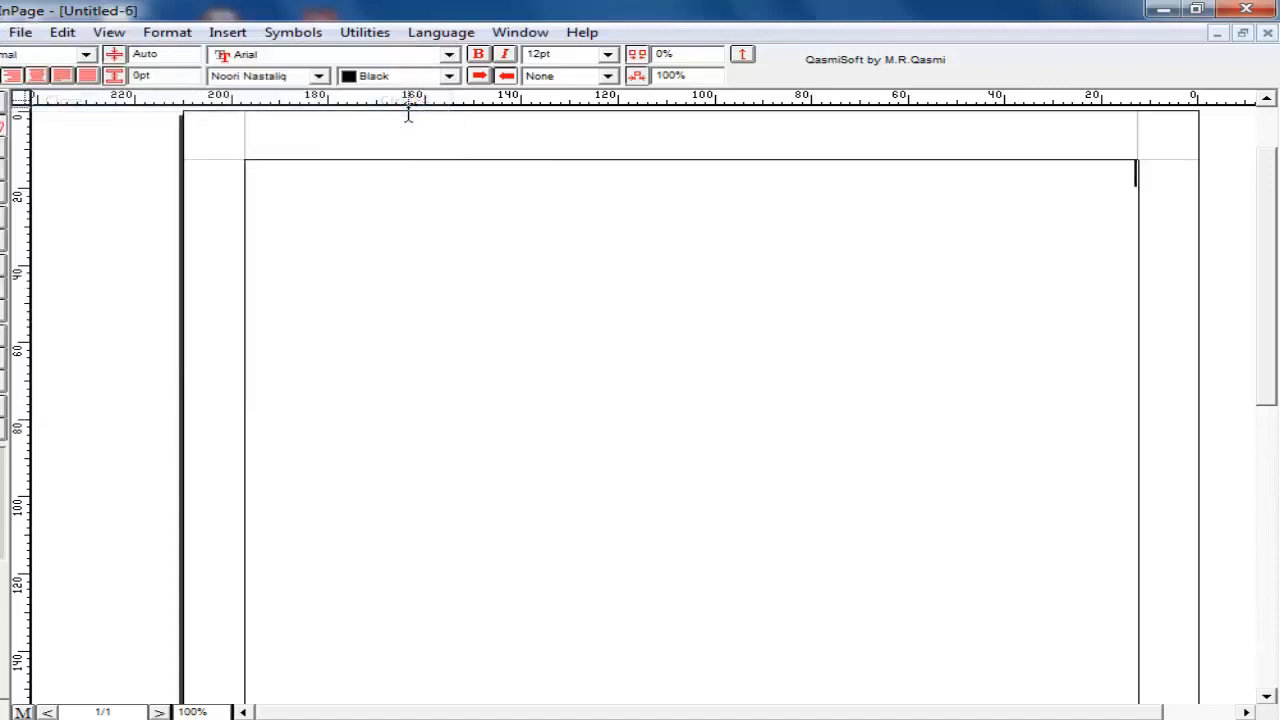
Close the blank untitled document
left_click(20, 34)
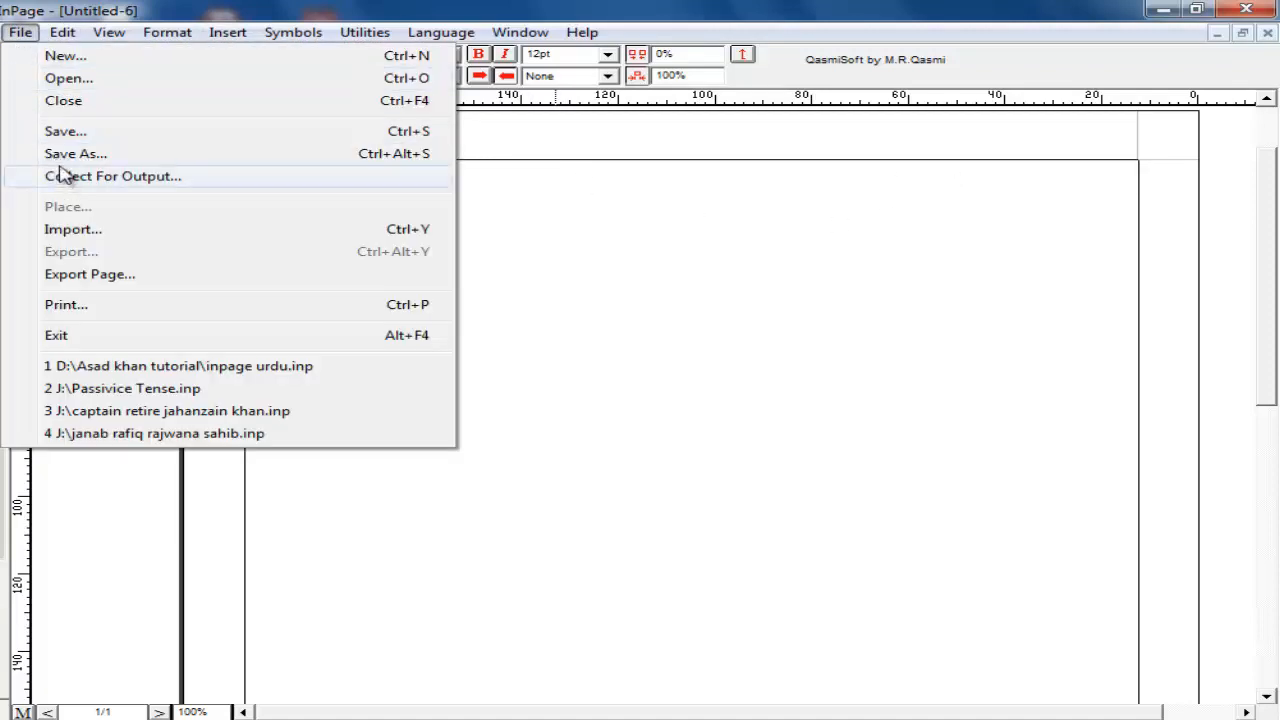
left_click(54, 110)
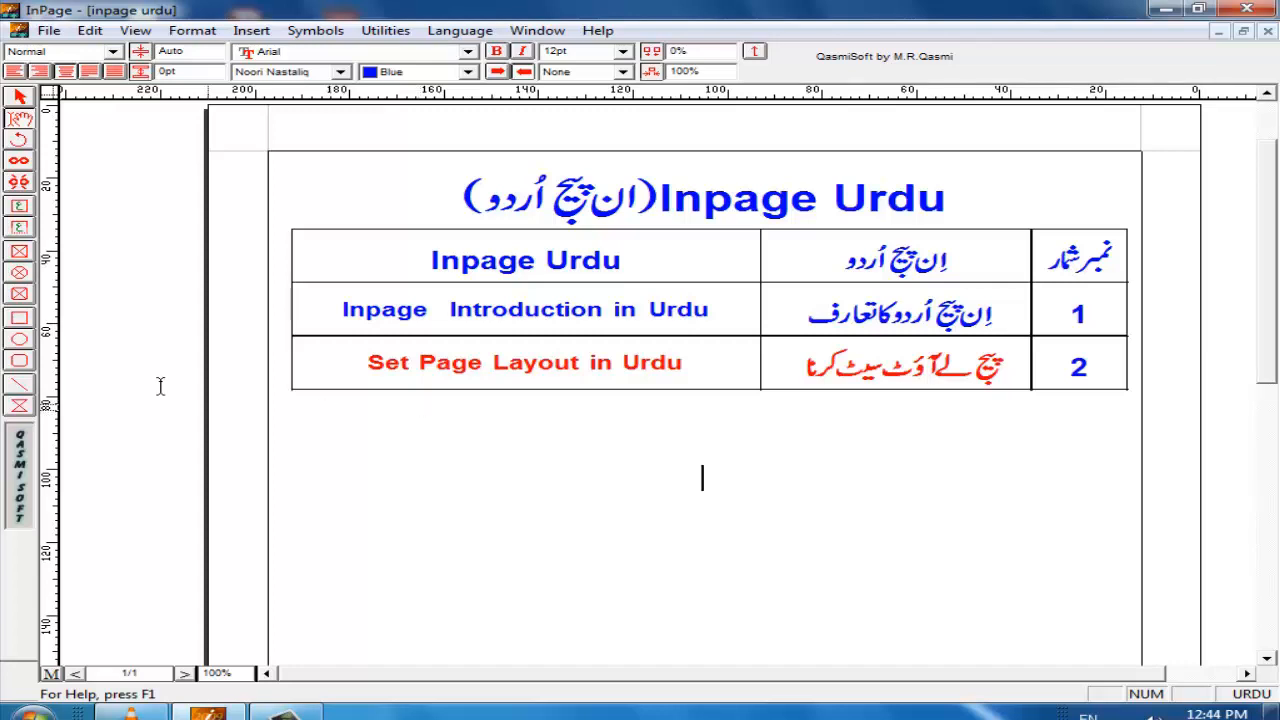
Change the page size of the existing "inpage urdu" document to Legal 8.5x14" in its page setup
left_click(196, 32)
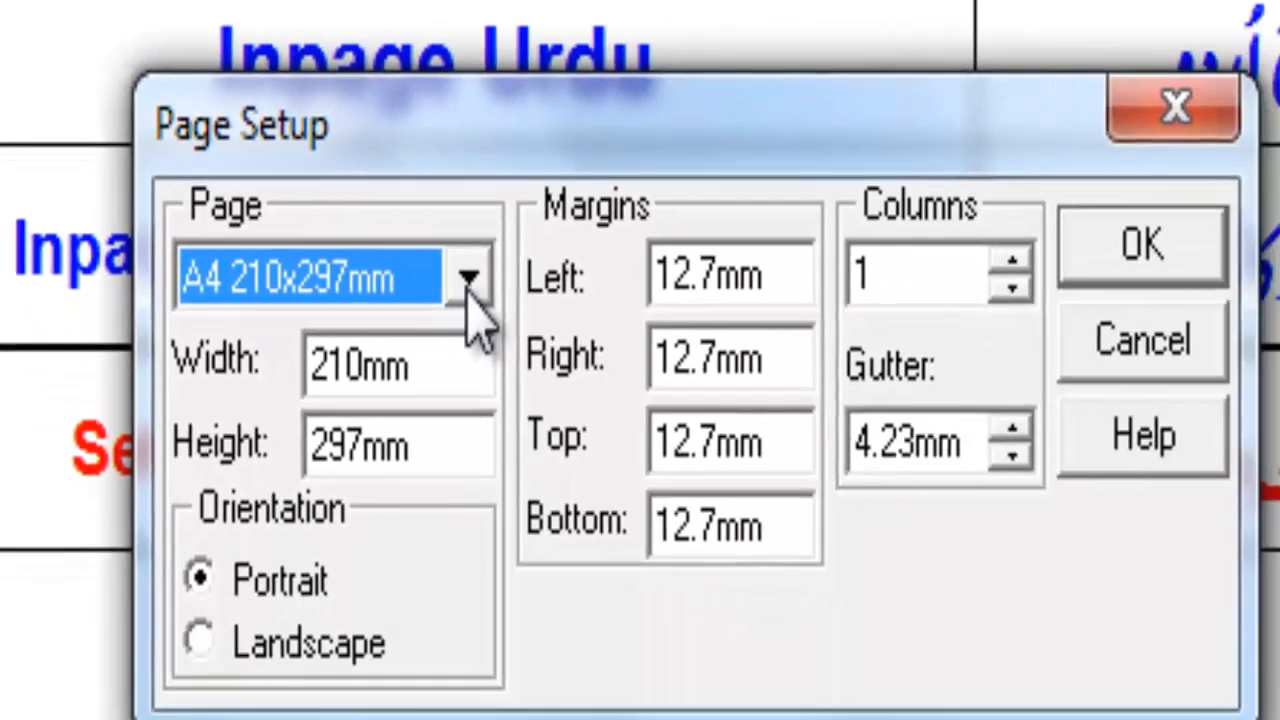
left_click(875, 502)
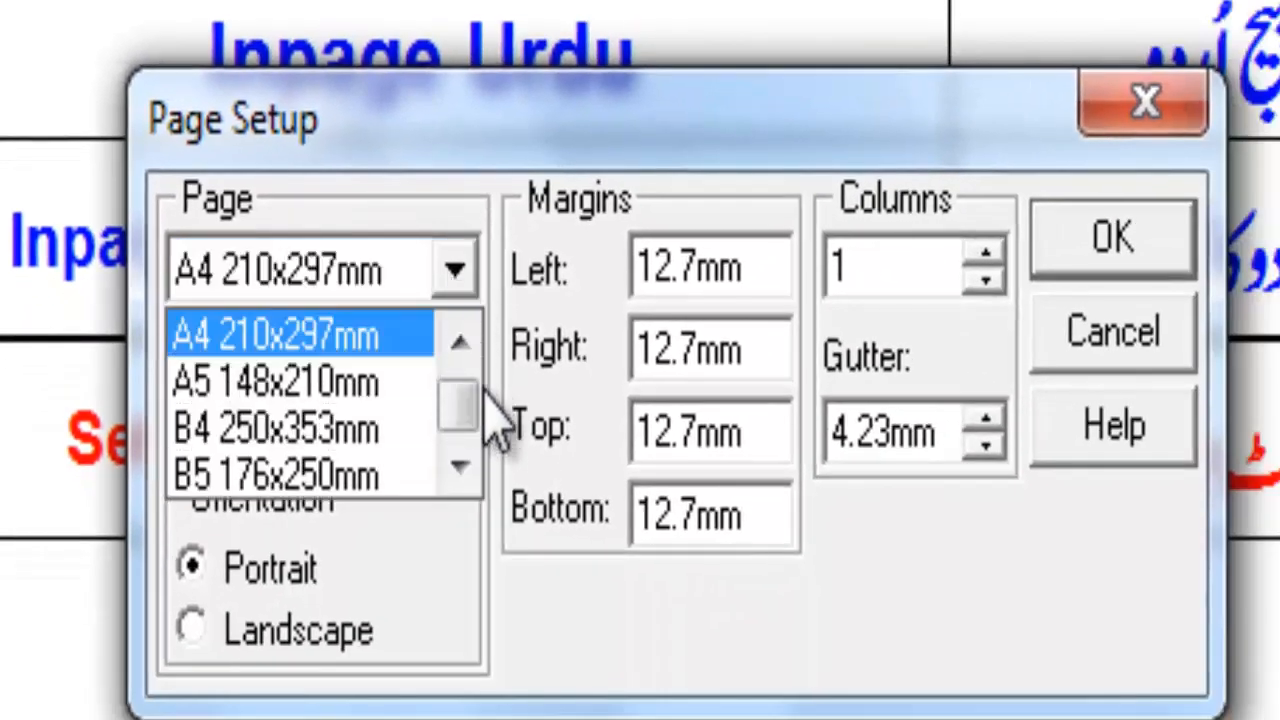
left_click(461, 470)
left_click(461, 470)
left_click(461, 470)
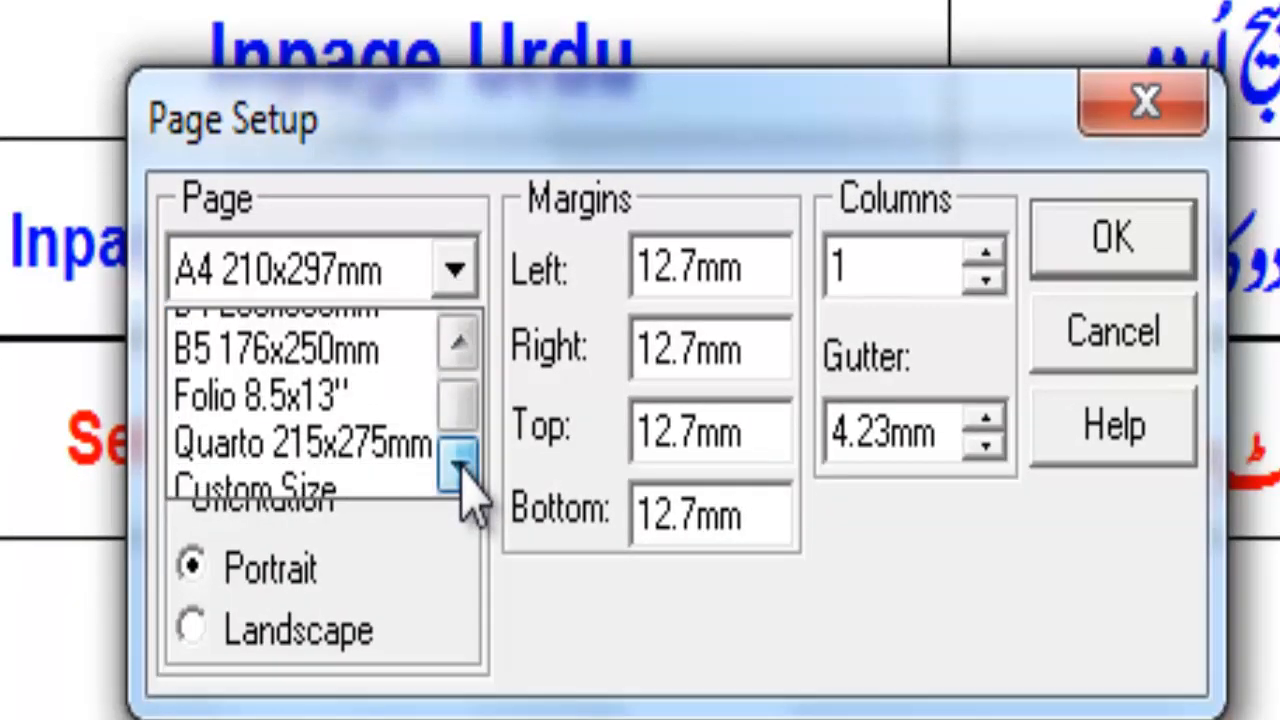
left_click(459, 340)
left_click(459, 340)
left_click(459, 340)
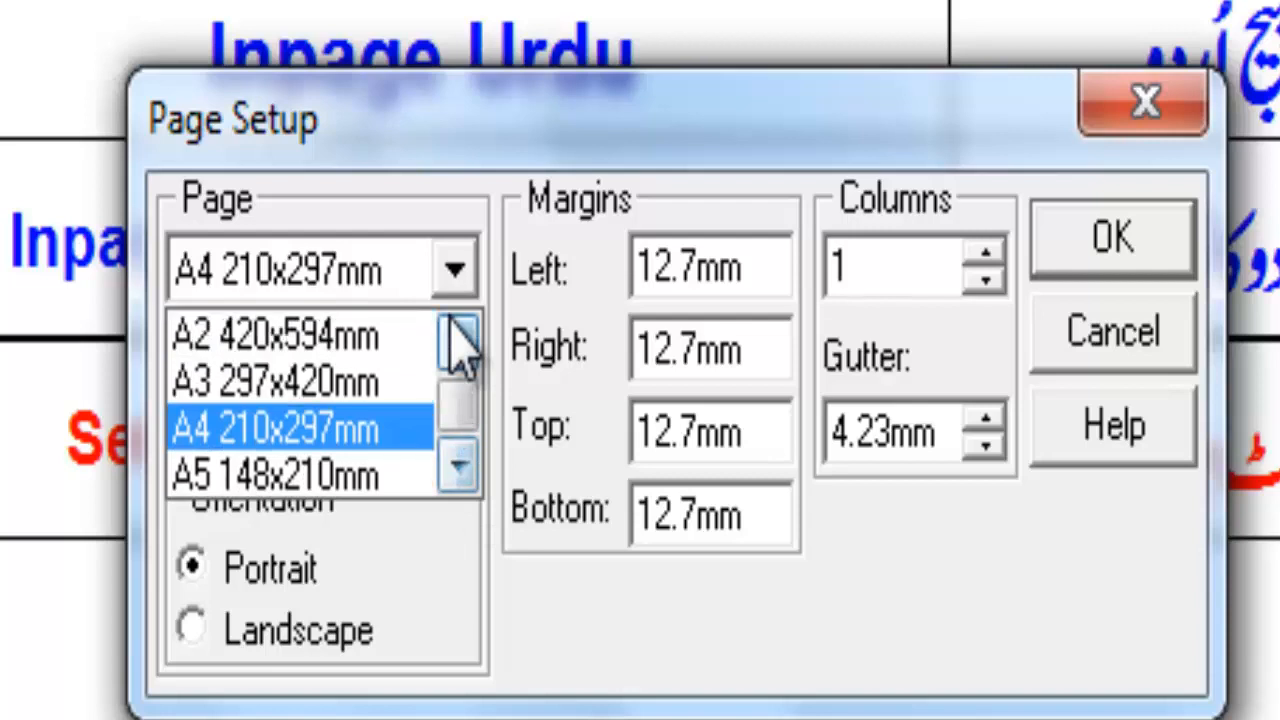
left_click(459, 340)
left_click(459, 340)
left_click(459, 340)
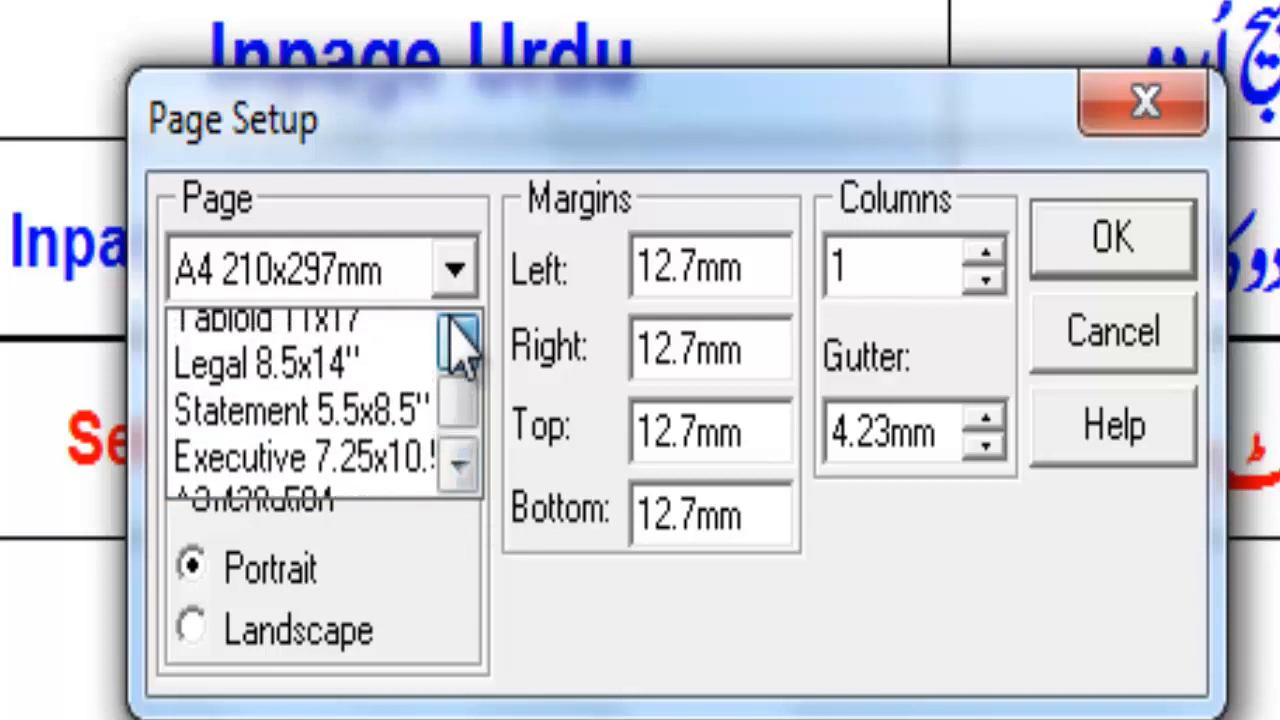
left_click(322, 372)
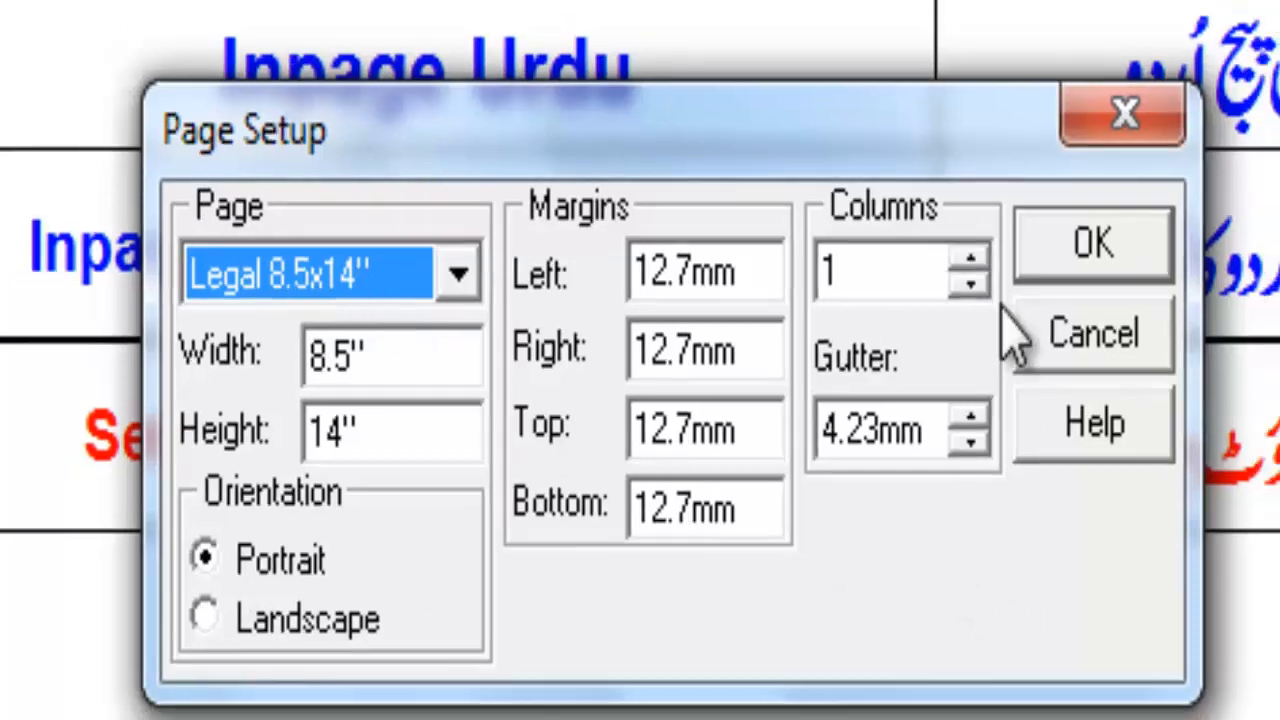
left_click(1093, 245)
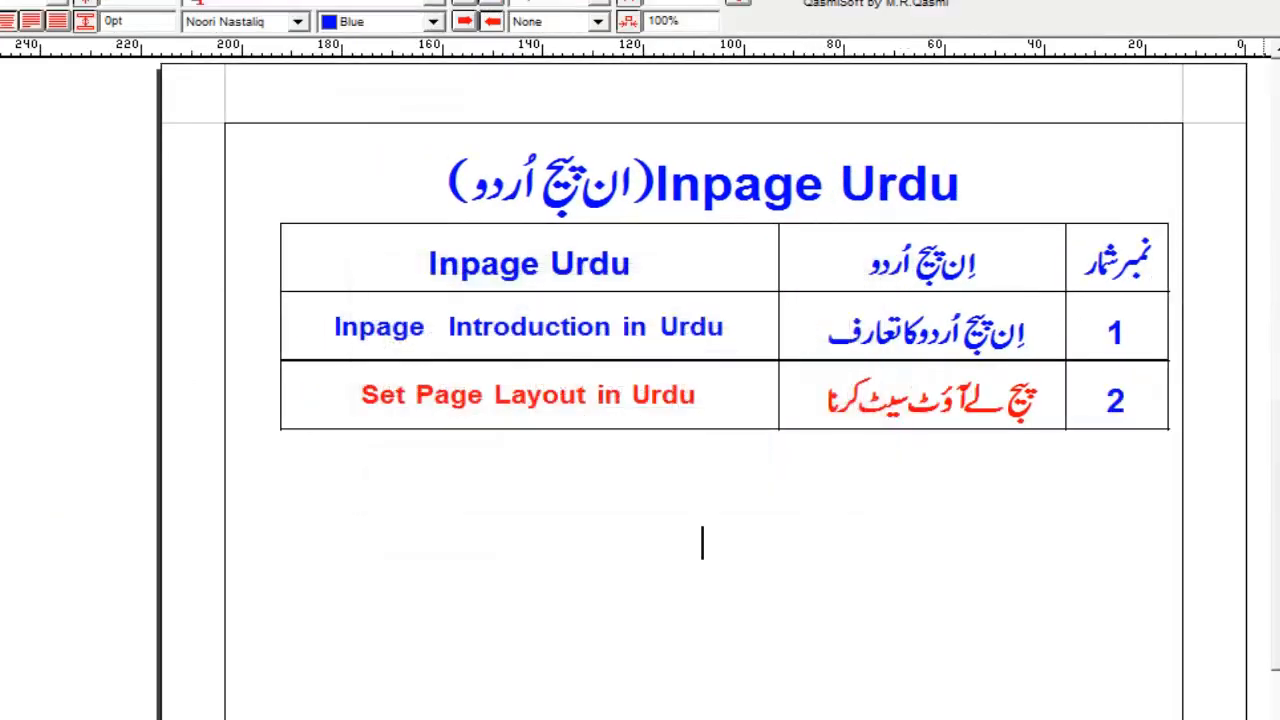
scroll(846, 197, "up", 2)
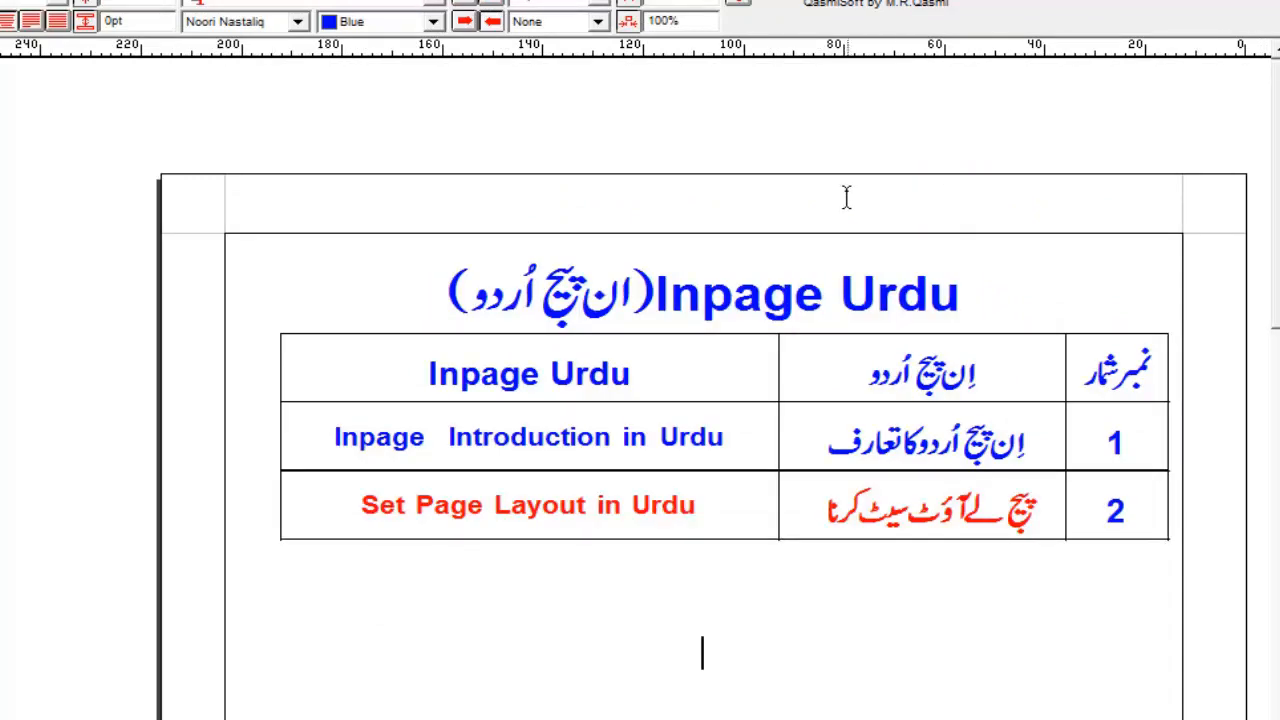